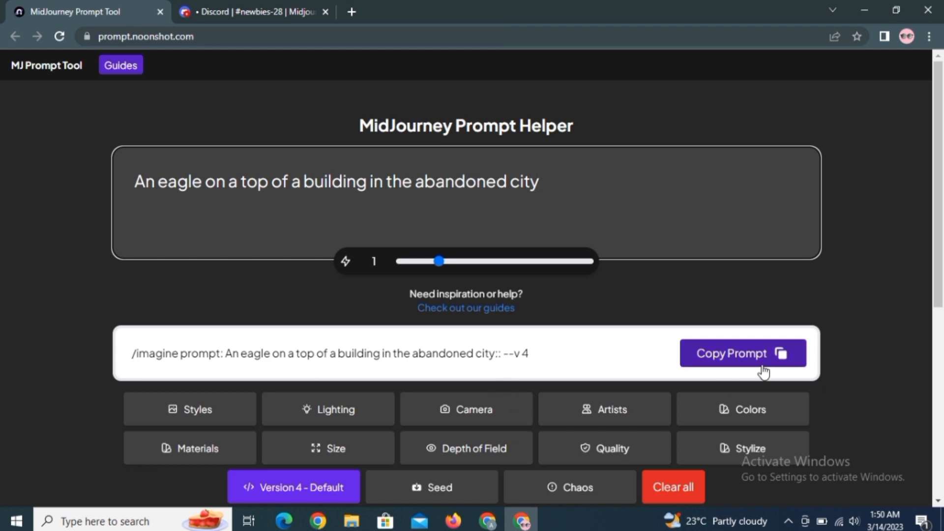
Step: Copy the generated eagle prompt and submit it as an /imagine command in Discord's newbies-28 channel
click(722, 360)
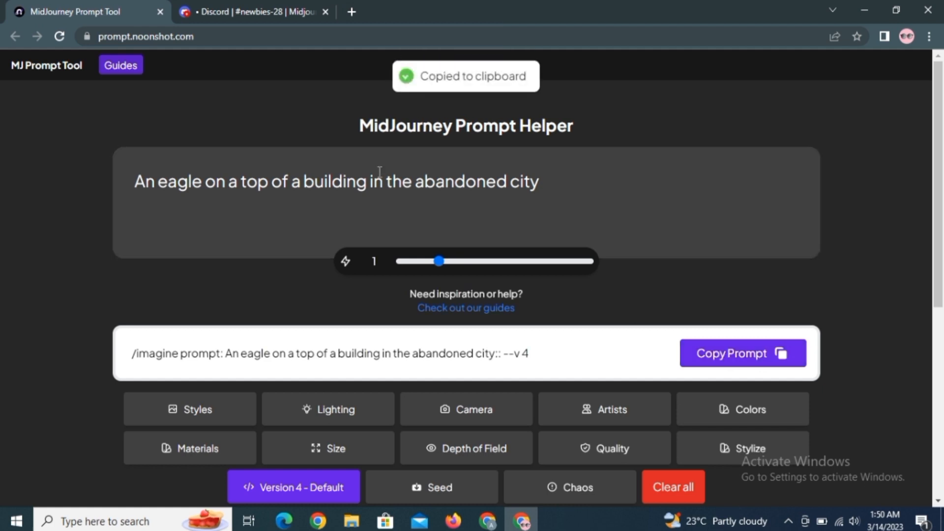
click(273, 11)
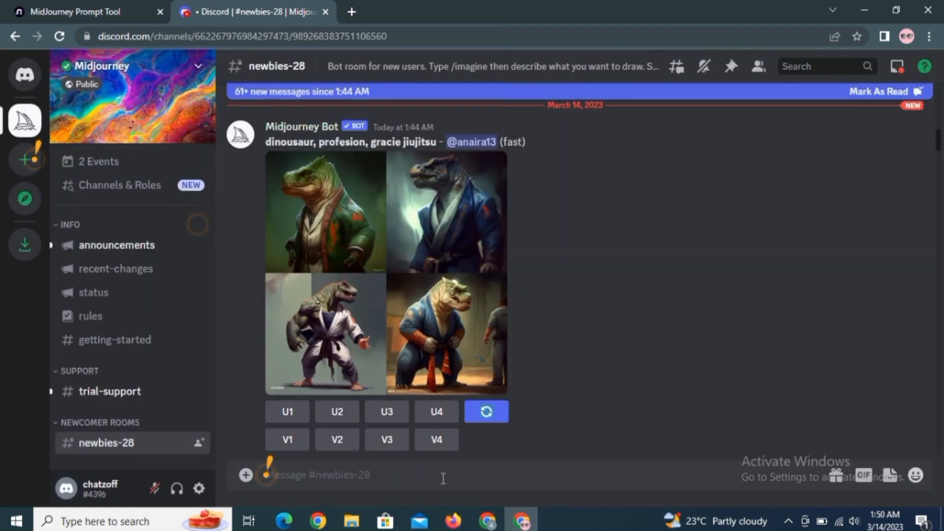
key(ctrl+v)
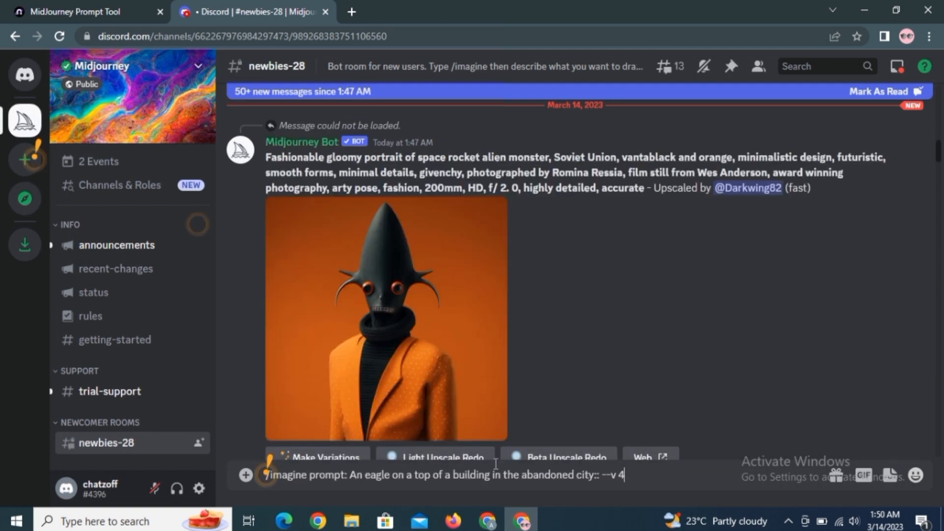
click(386, 442)
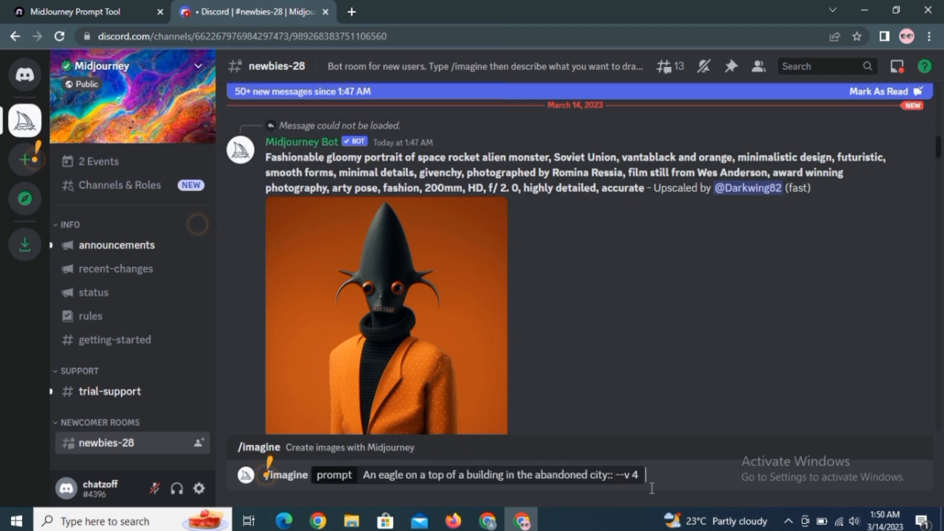
key(Return)
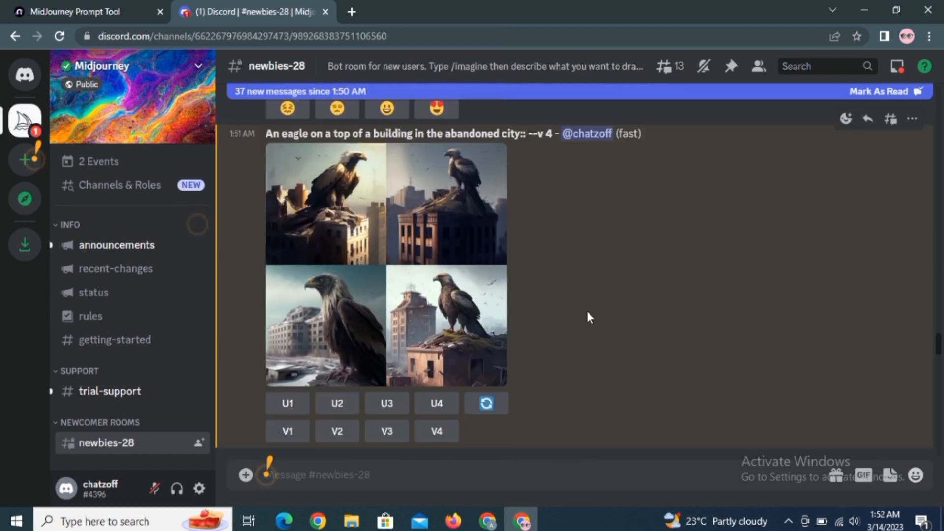
Step: Enlarge the generated eagle image grid and open it in a separate browser tab
scroll(575, 287, up, 2)
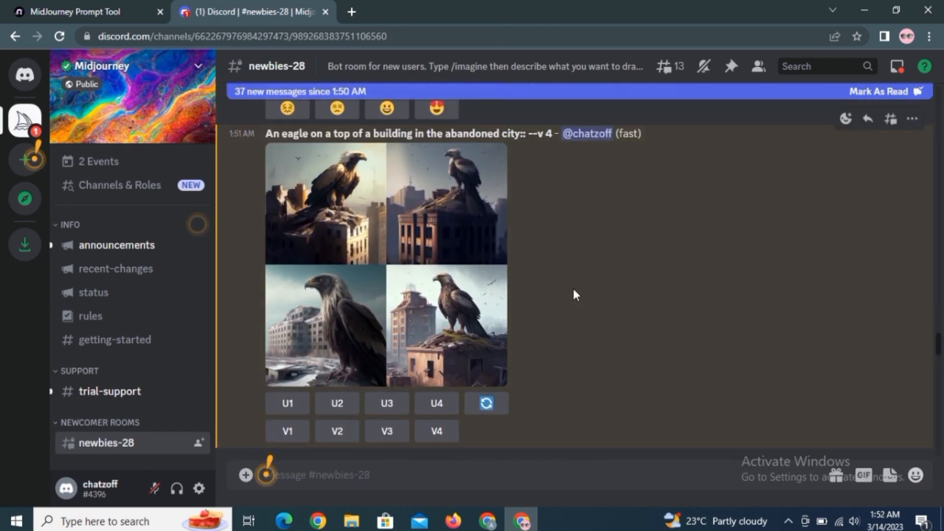
click(419, 295)
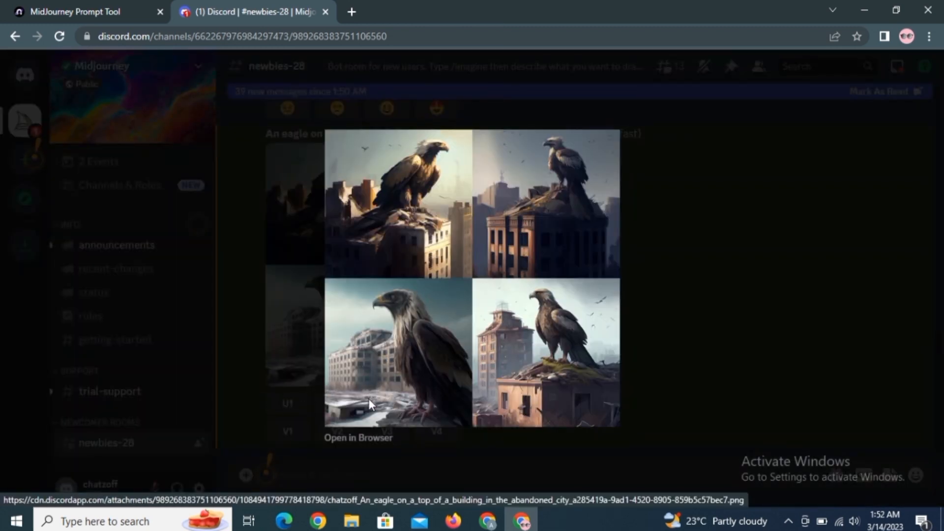
click(358, 438)
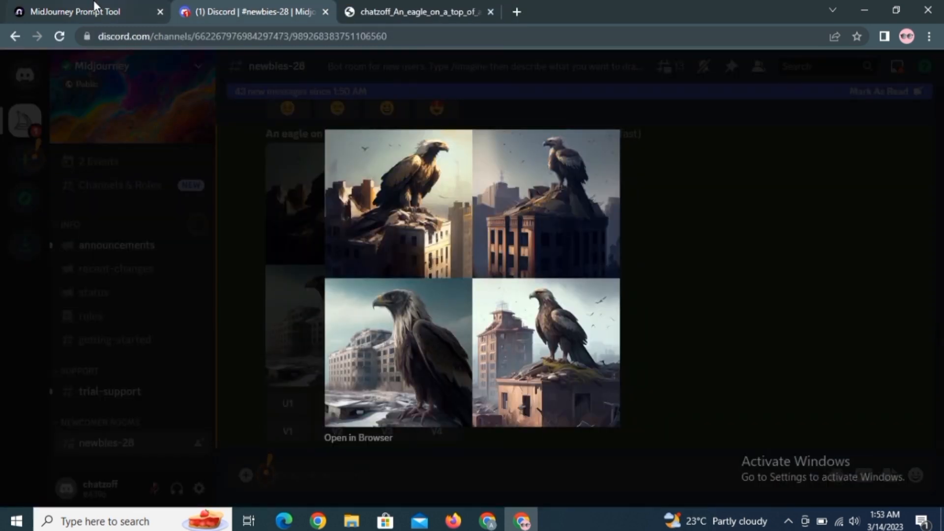
Step: Switch back to the MidJourney Prompt Tool and add the 1980s style to the eagle prompt
click(94, 6)
scroll(143, 351, down, 4)
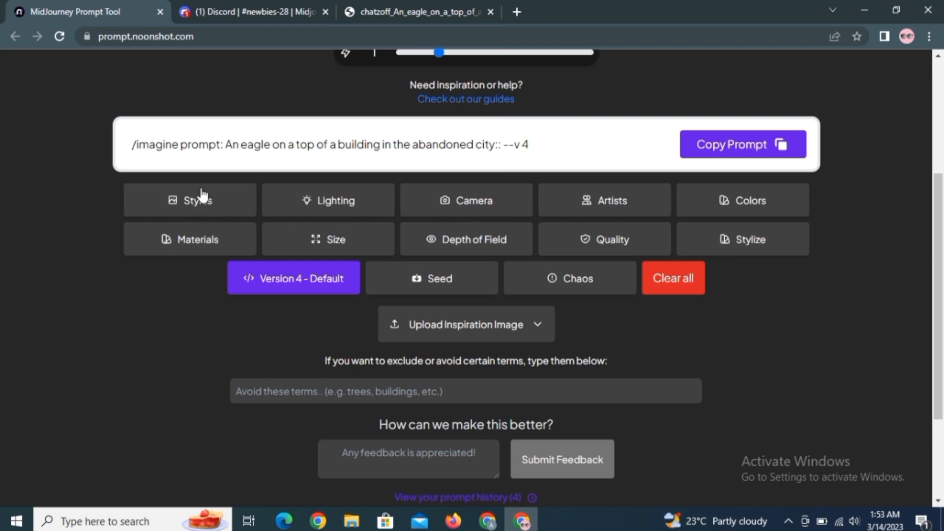
click(185, 199)
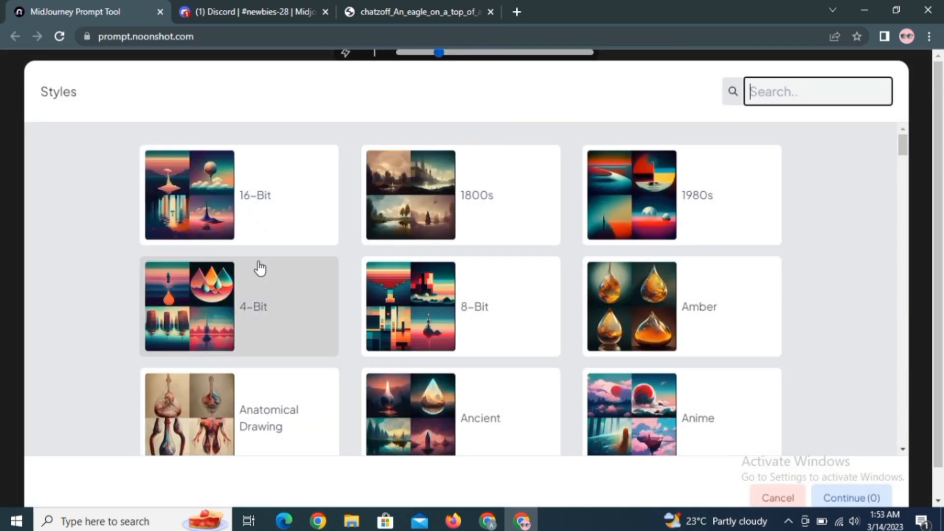
scroll(368, 290, down, 5)
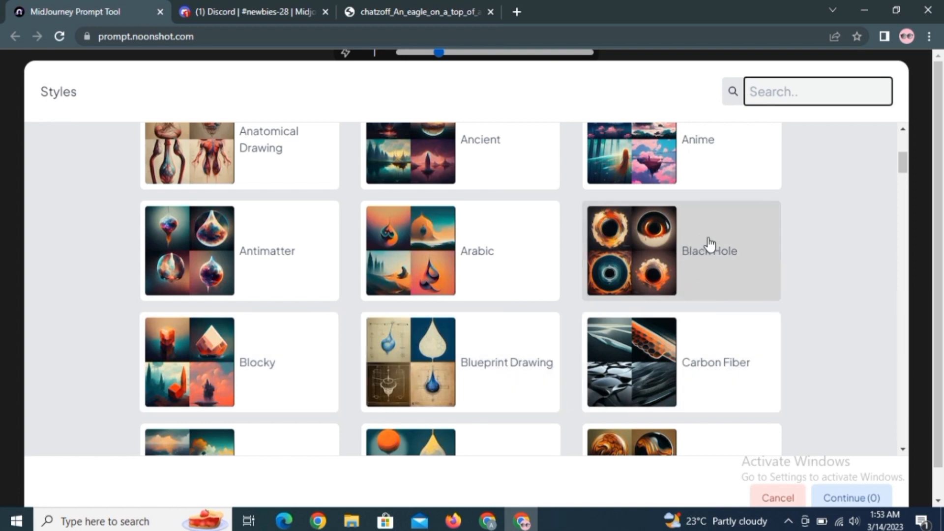
scroll(446, 256, up, 5)
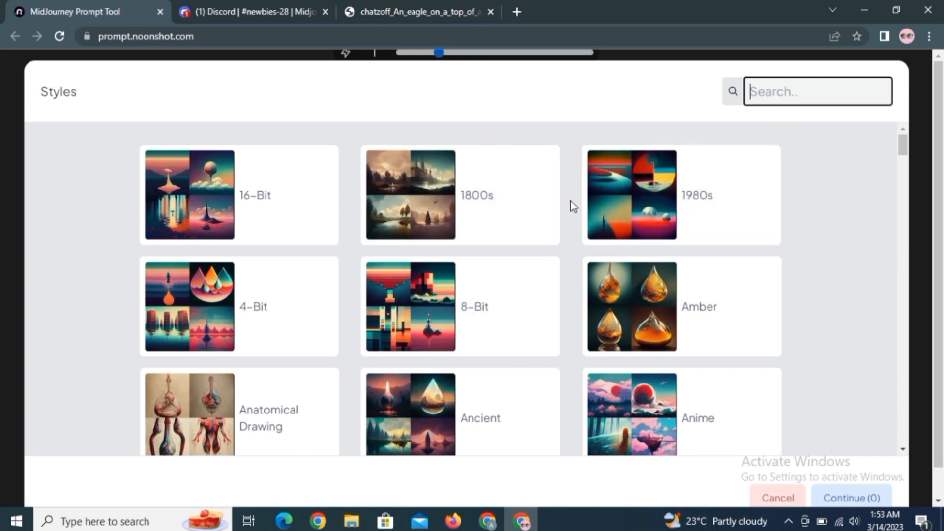
click(648, 199)
scroll(544, 227, down, 3)
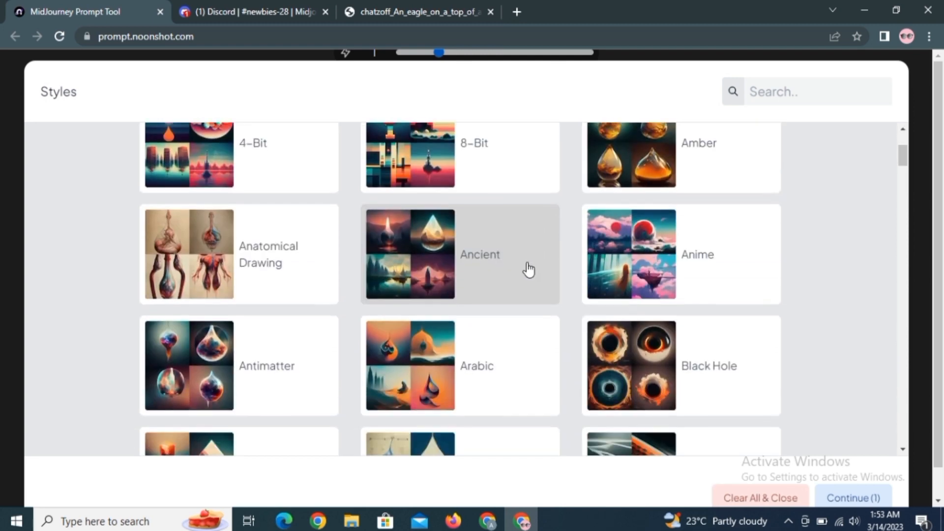
click(5, 216)
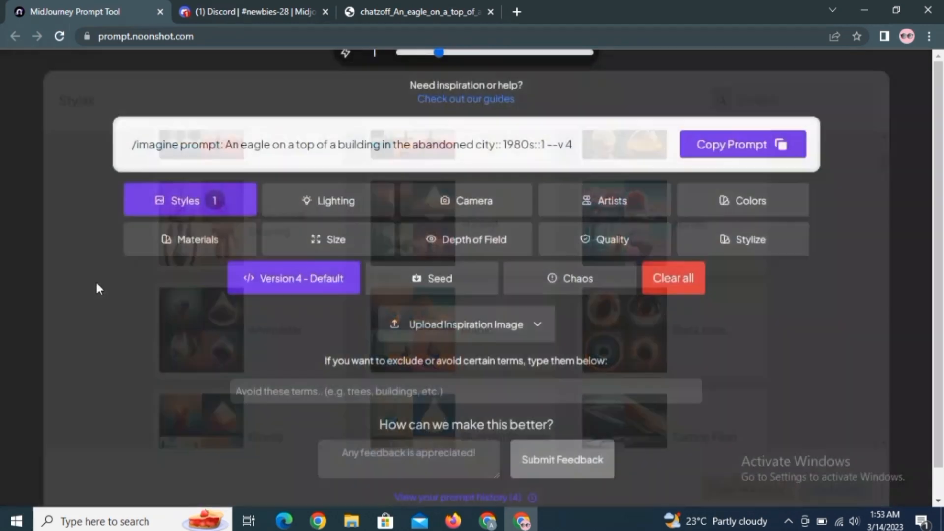
Step: Add the Lava Glow lighting effect to the eagle prompt
scroll(275, 283, up, 3)
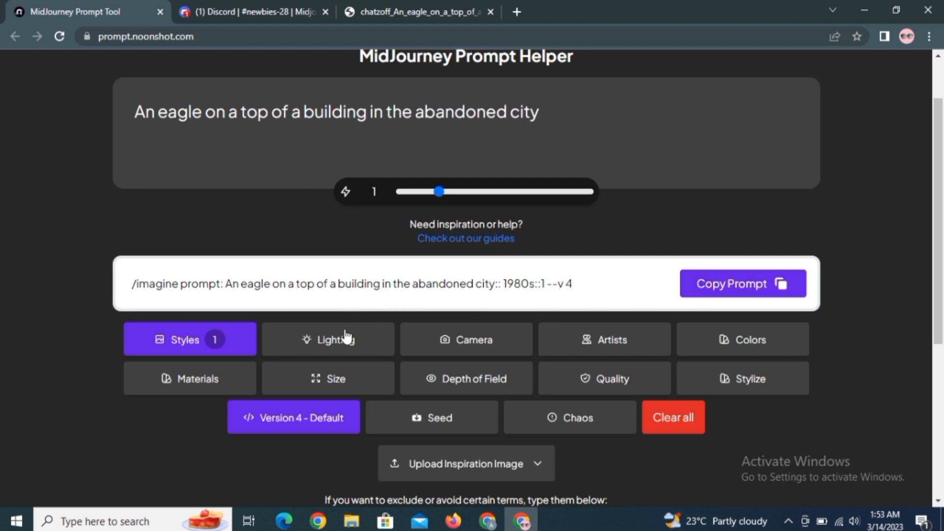
click(348, 345)
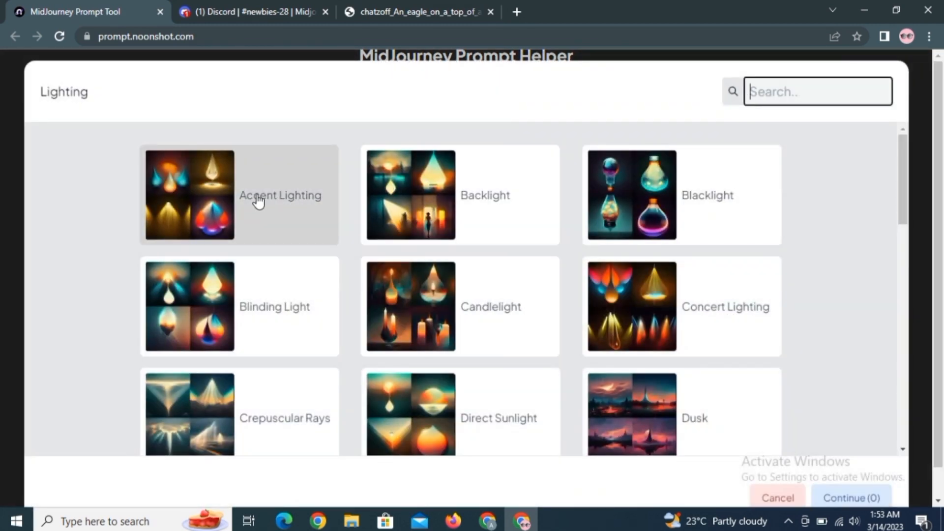
scroll(491, 258, down, 1)
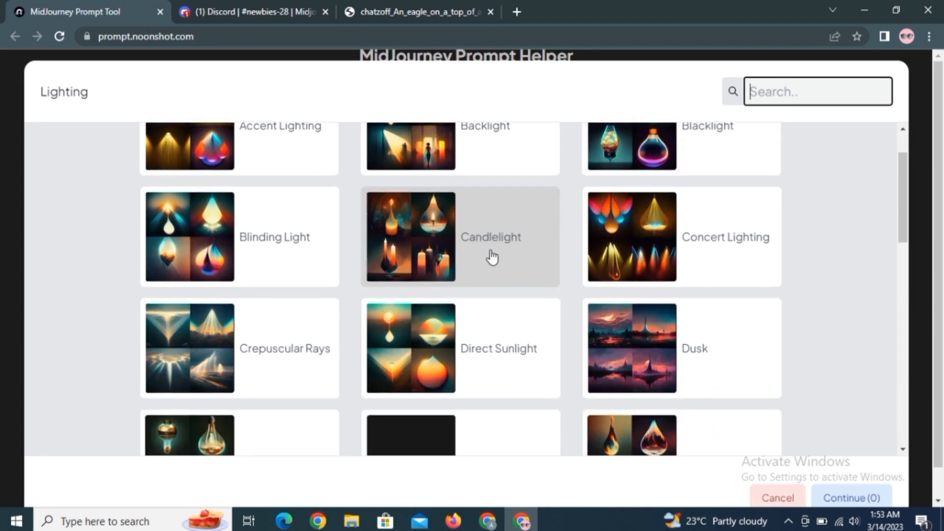
scroll(492, 278, down, 8)
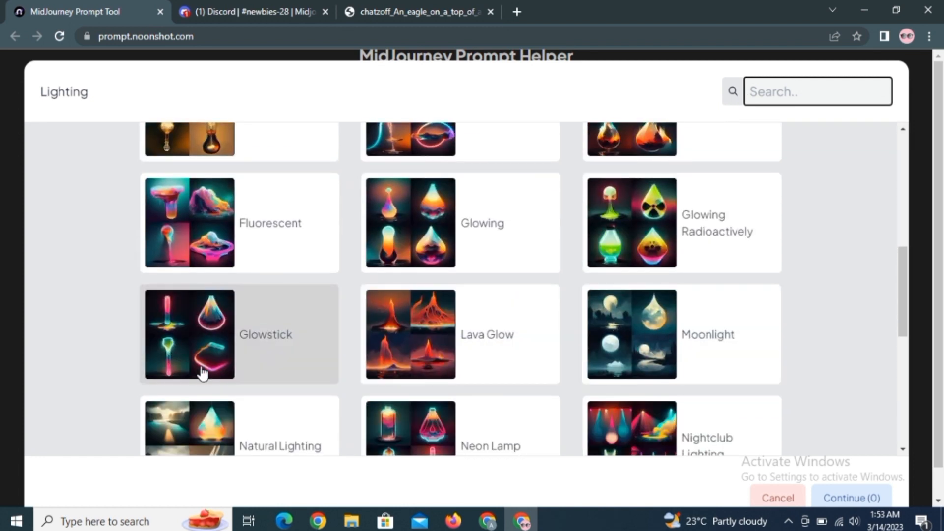
click(418, 344)
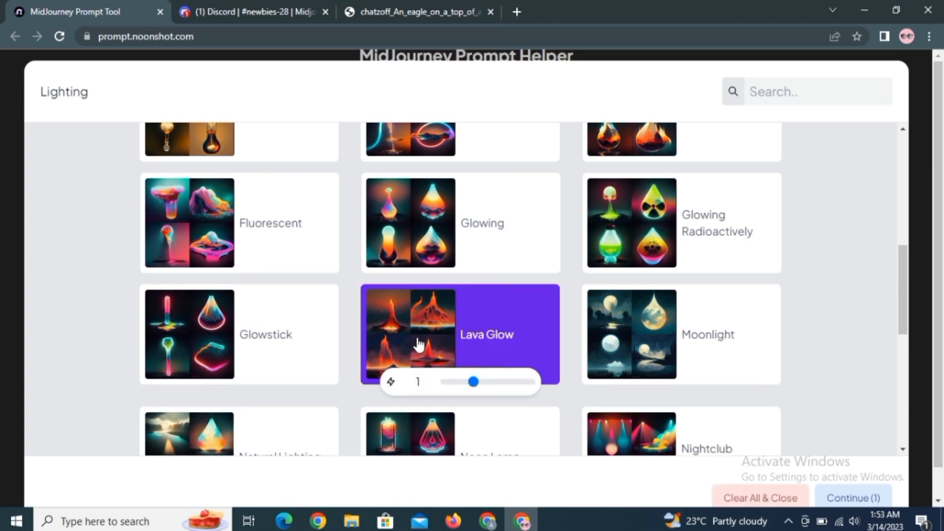
click(14, 306)
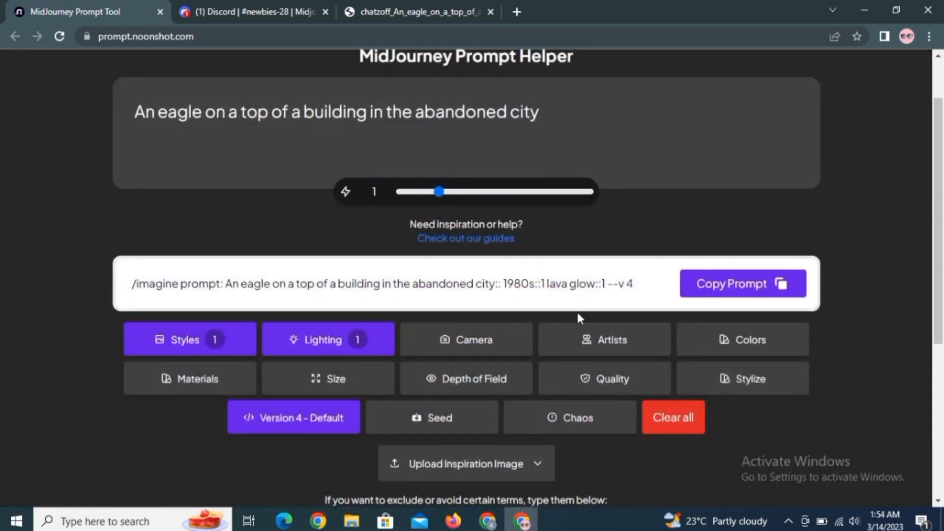
Step: Copy the prompt with 1980s and lava glow, and submit it as an /imagine command in Discord's newbies-28 channel
click(754, 288)
click(275, 9)
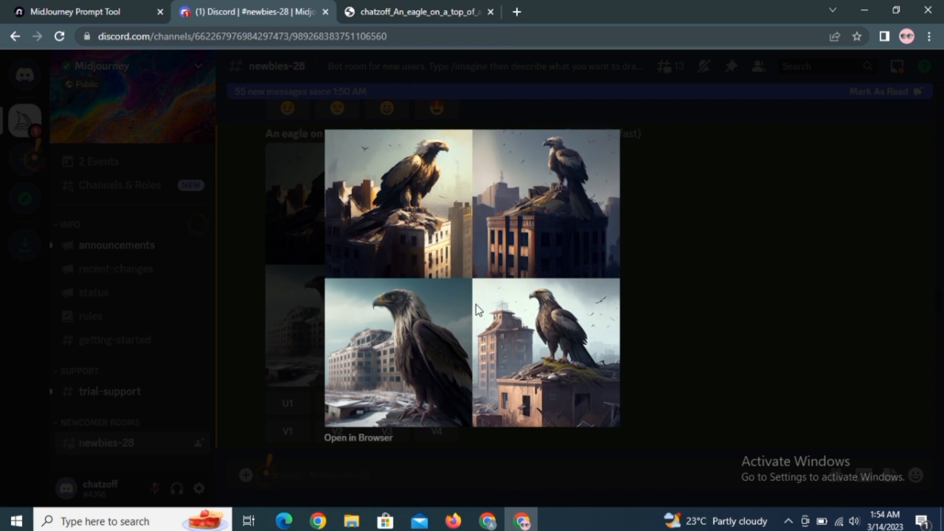
click(348, 462)
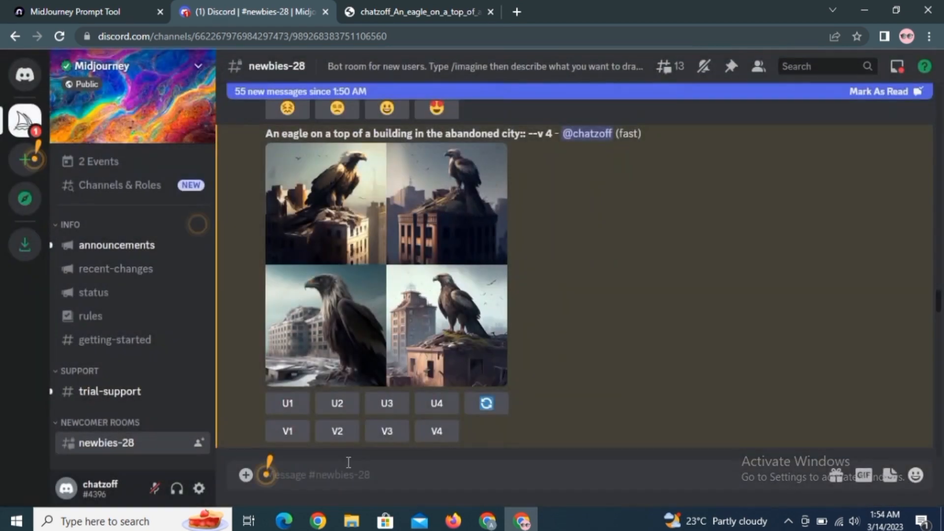
key(ctrl+v)
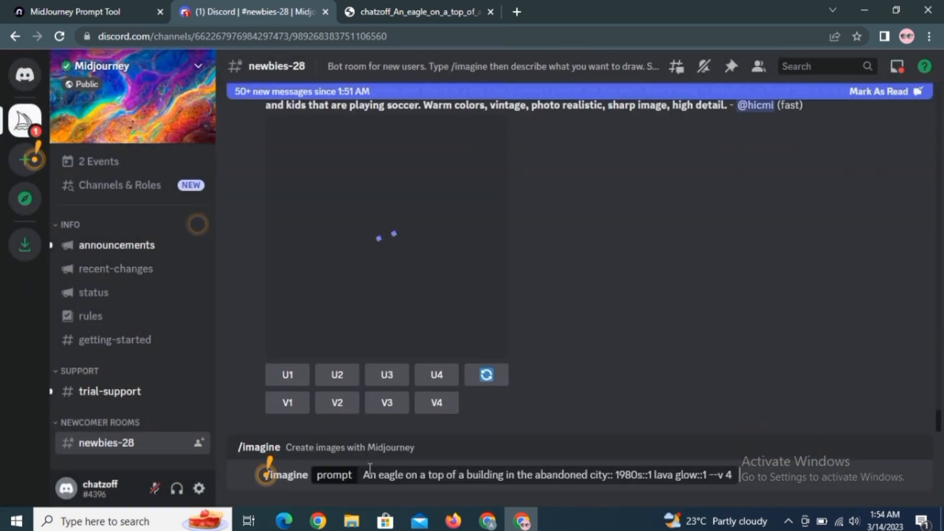
key(Return)
Step: Find the image grid generated from the 1980s lava glow eagle prompt in the channel and enlarge it
scroll(487, 275, down, 20)
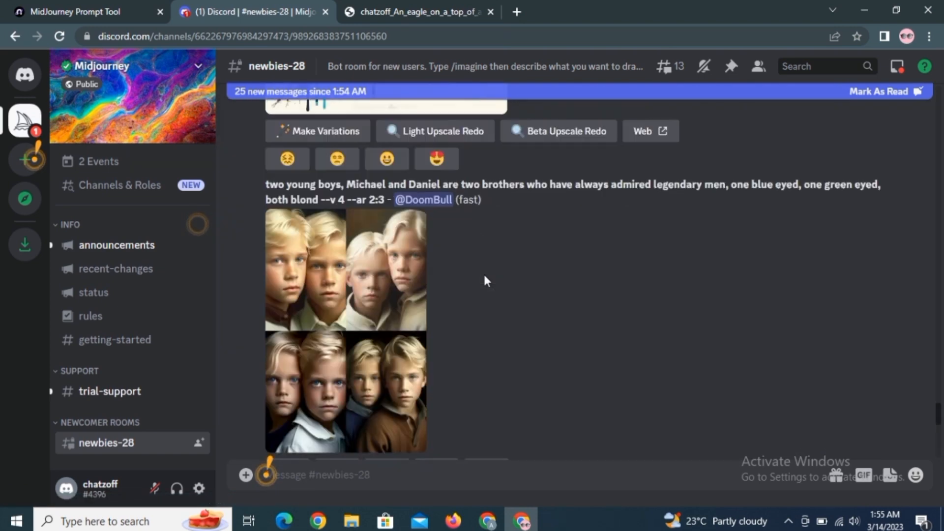
scroll(483, 274, down, 5)
scroll(483, 274, up, 7)
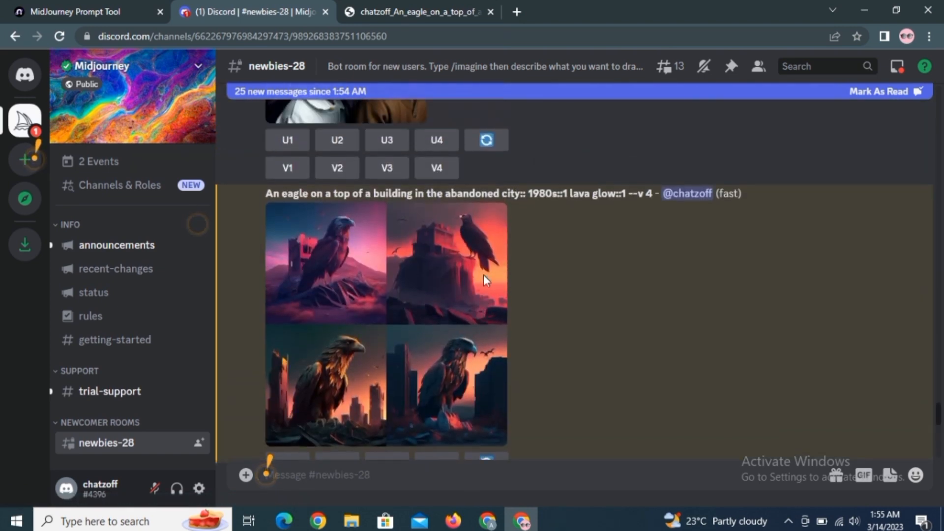
scroll(482, 273, down, 3)
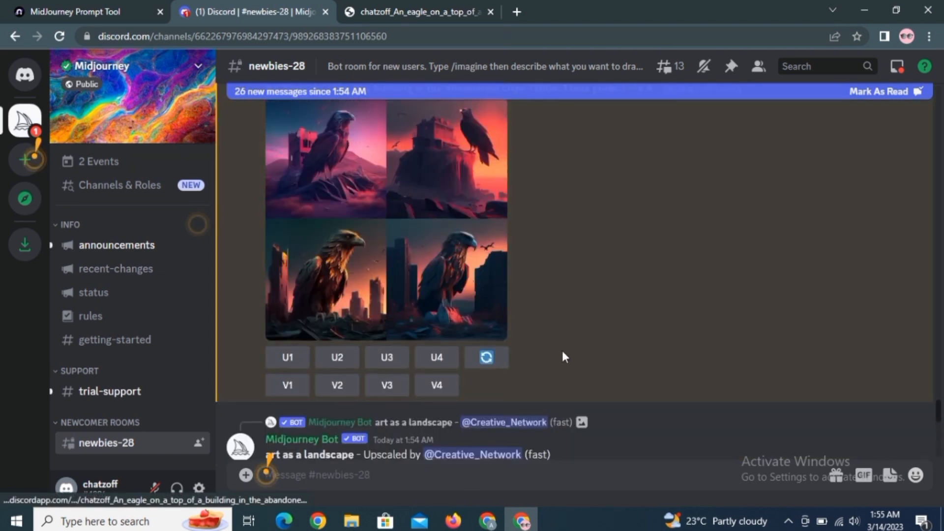
scroll(630, 350, up, 2)
click(380, 342)
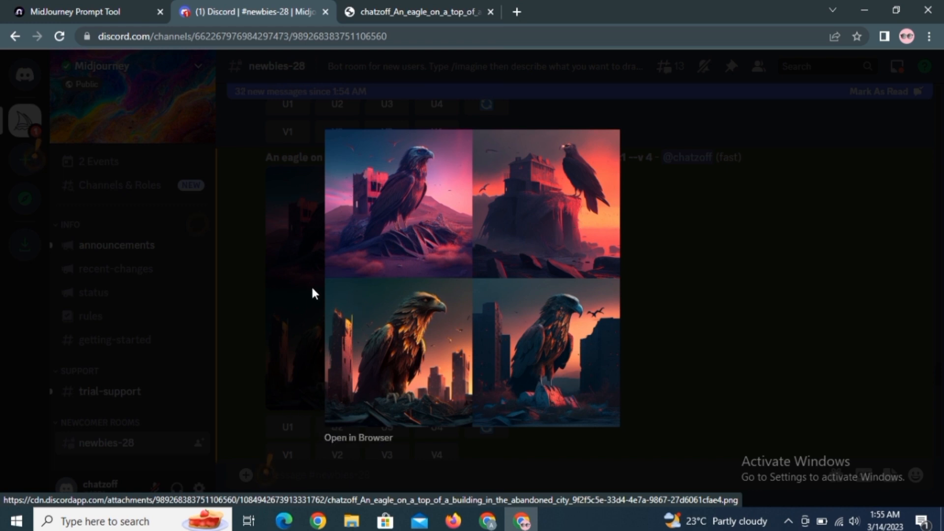
Step: Switch back to the MidJourney Prompt Tool and add Neon Red Color to the eagle prompt's colors
click(89, 5)
click(89, 6)
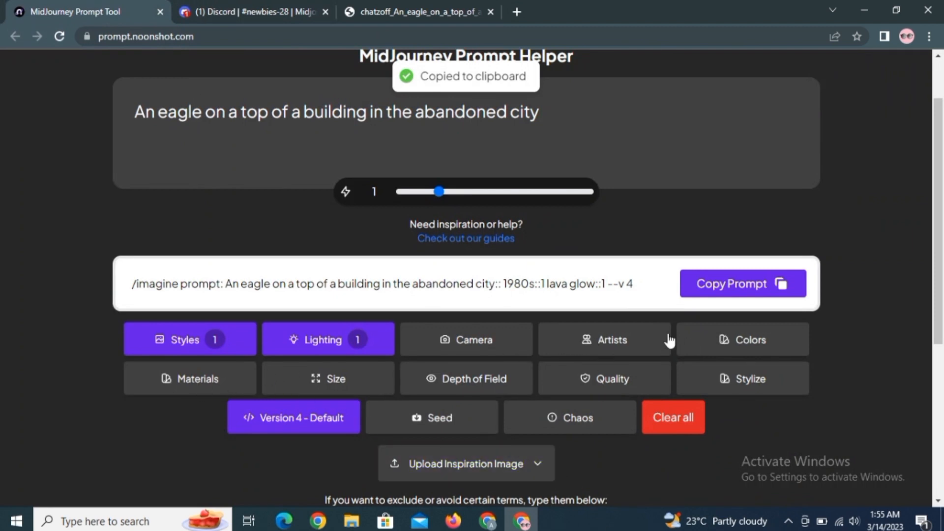
click(754, 343)
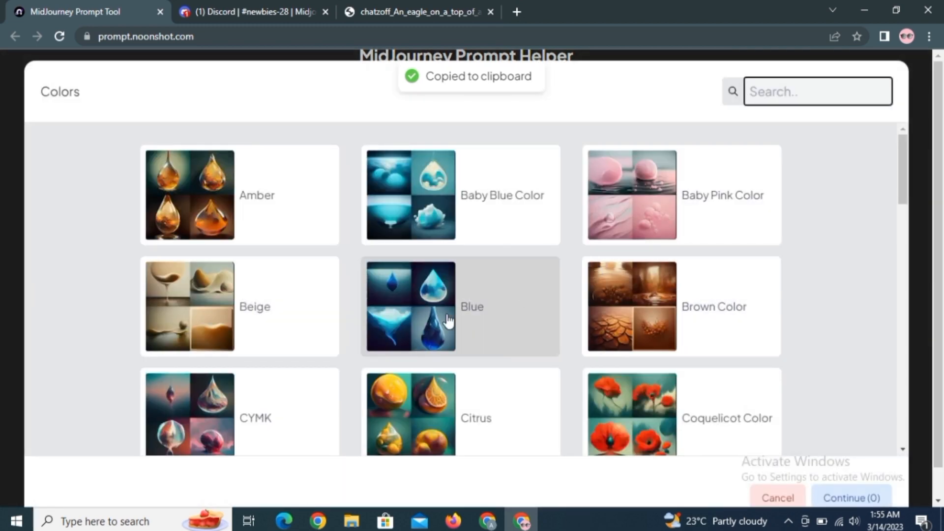
scroll(447, 326, down, 7)
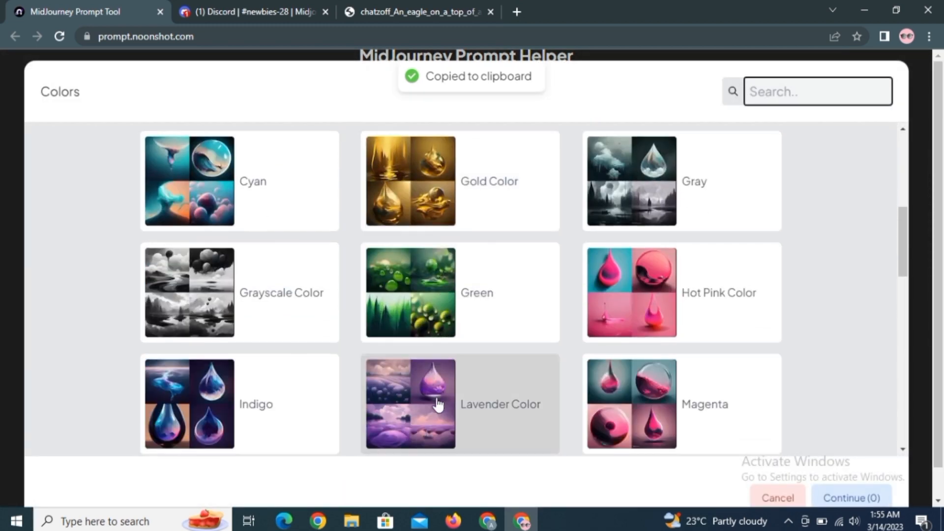
scroll(553, 375, down, 5)
scroll(554, 373, down, 1)
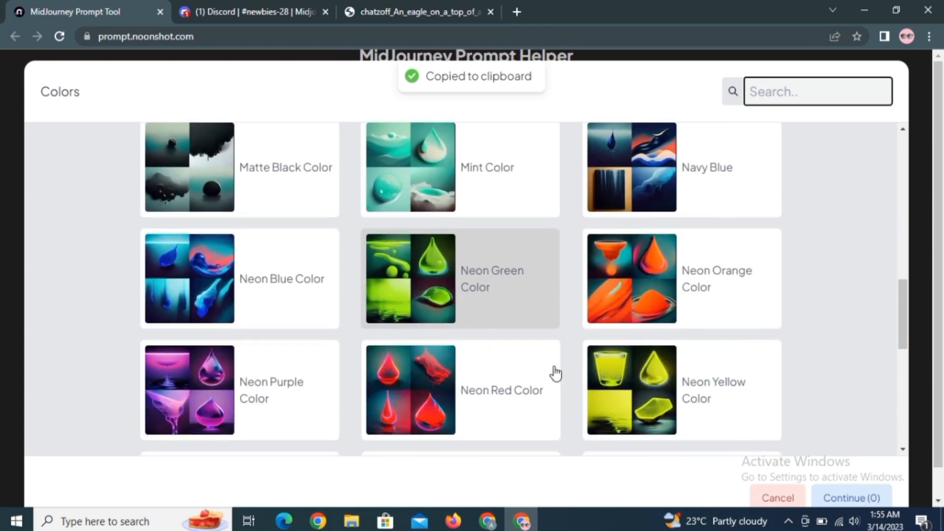
scroll(371, 375, down, 3)
scroll(259, 341, down, 2)
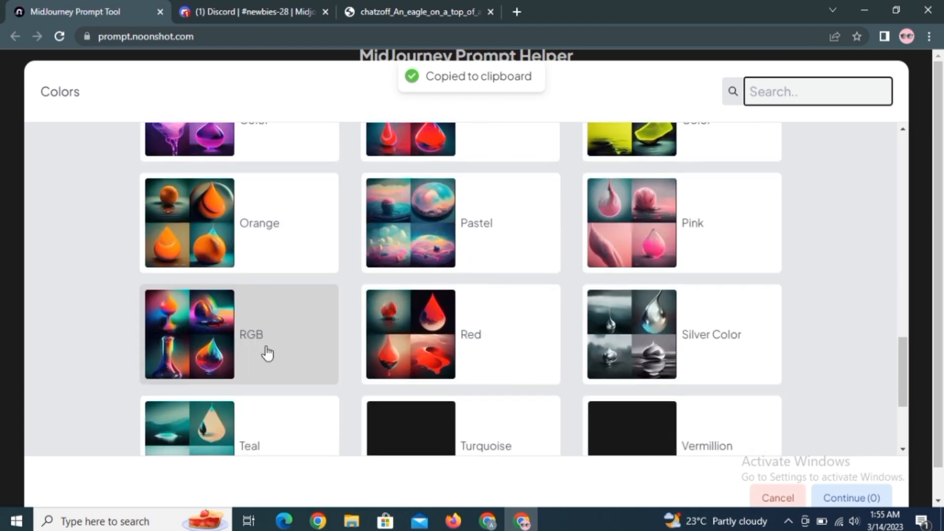
scroll(508, 340, down, 2)
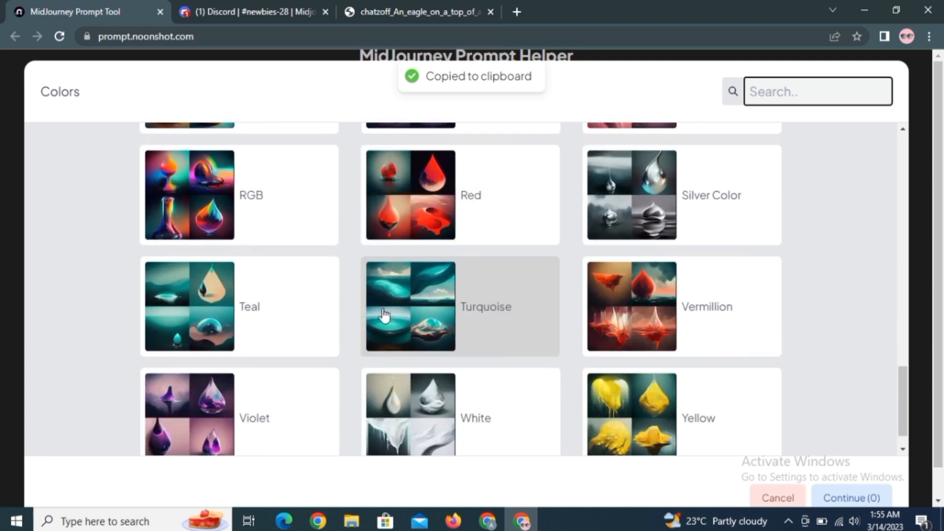
scroll(346, 305, up, 3)
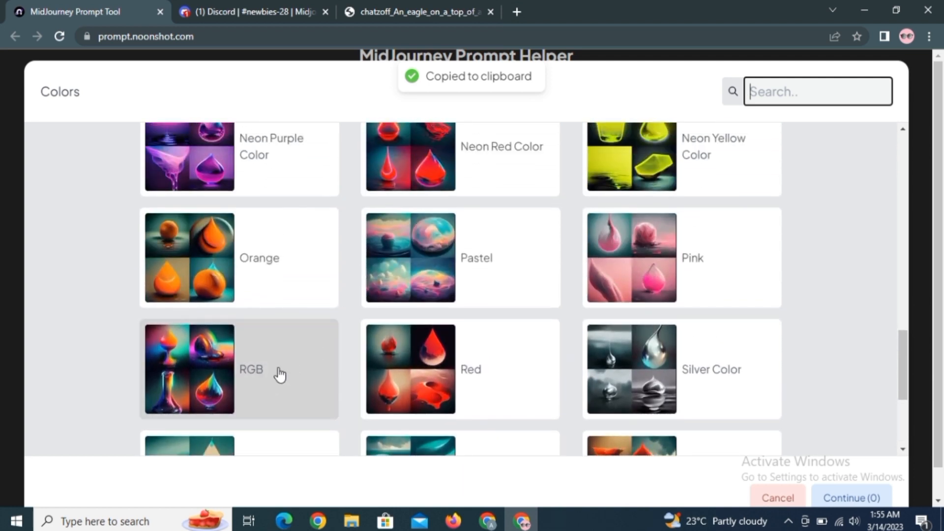
scroll(491, 275, up, 3)
click(426, 279)
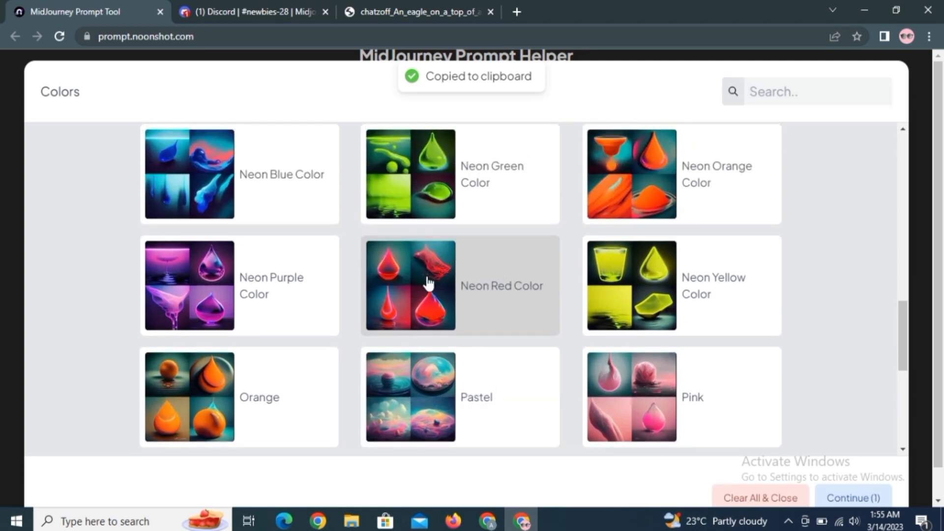
click(5, 231)
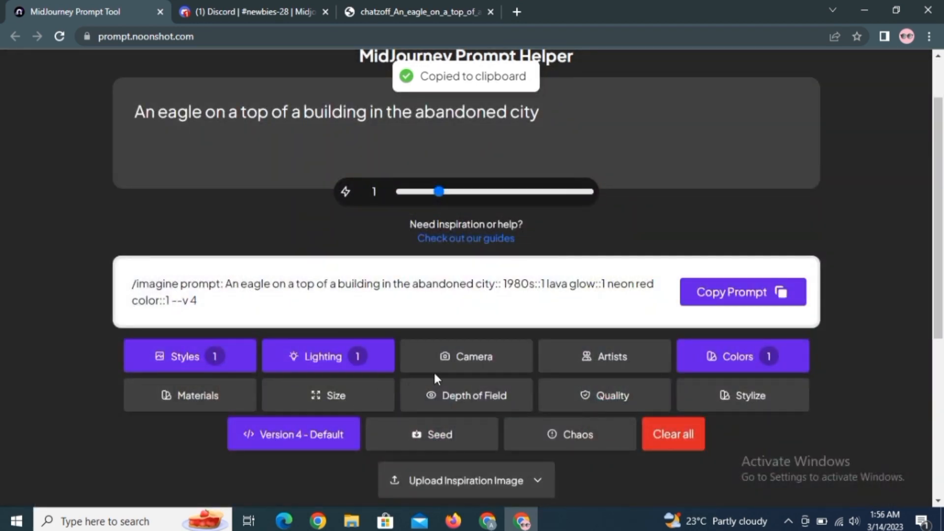
Step: Add the artist Willem De Koonig to the eagle prompt
click(592, 364)
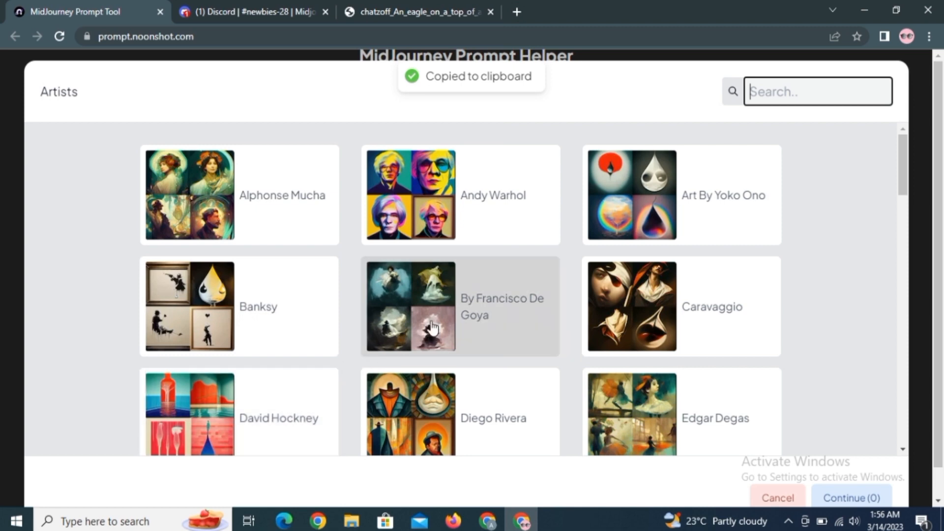
scroll(602, 334, down, 3)
scroll(600, 333, down, 5)
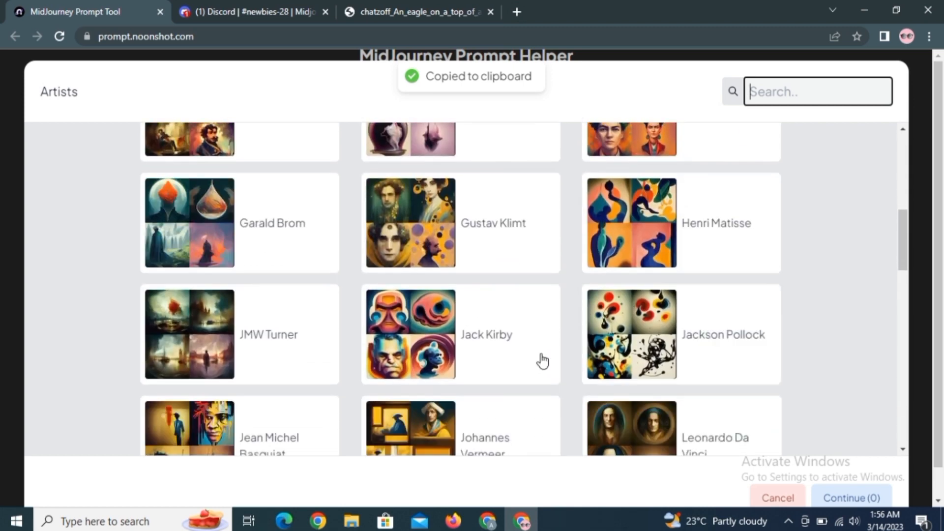
scroll(412, 377, down, 2)
scroll(412, 377, down, 3)
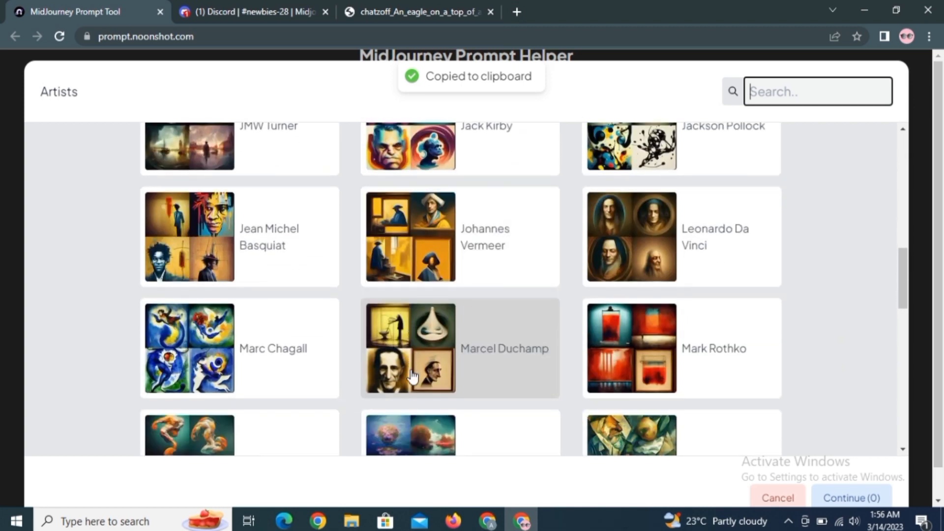
scroll(495, 369, down, 2)
scroll(349, 374, down, 2)
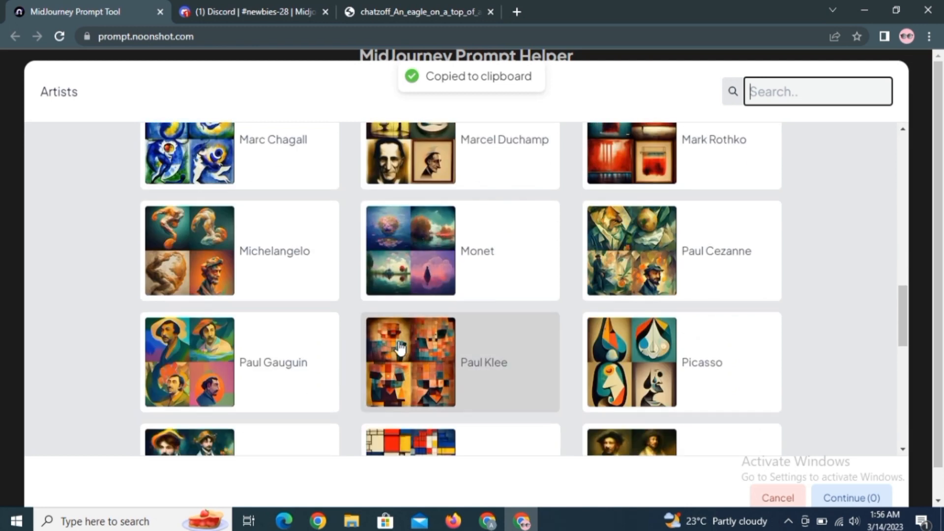
scroll(380, 375, up, 4)
scroll(380, 375, down, 5)
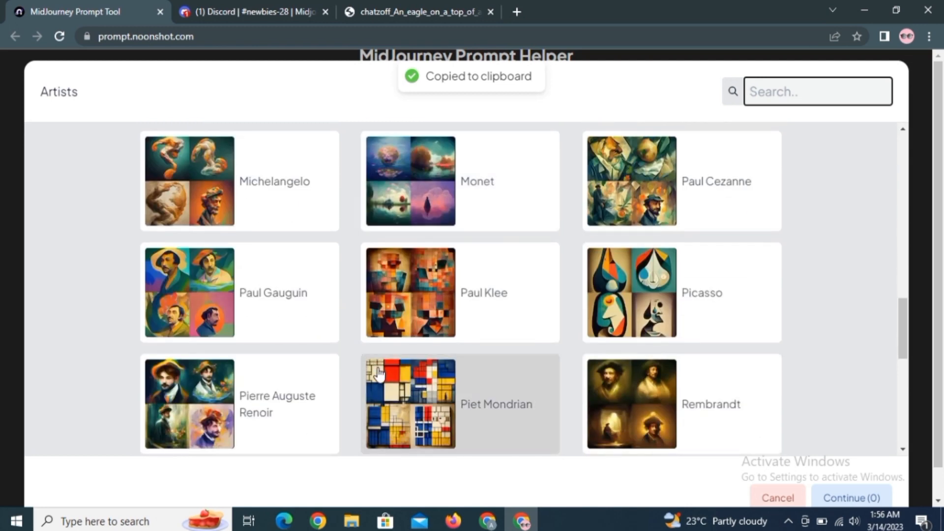
scroll(523, 358, down, 2)
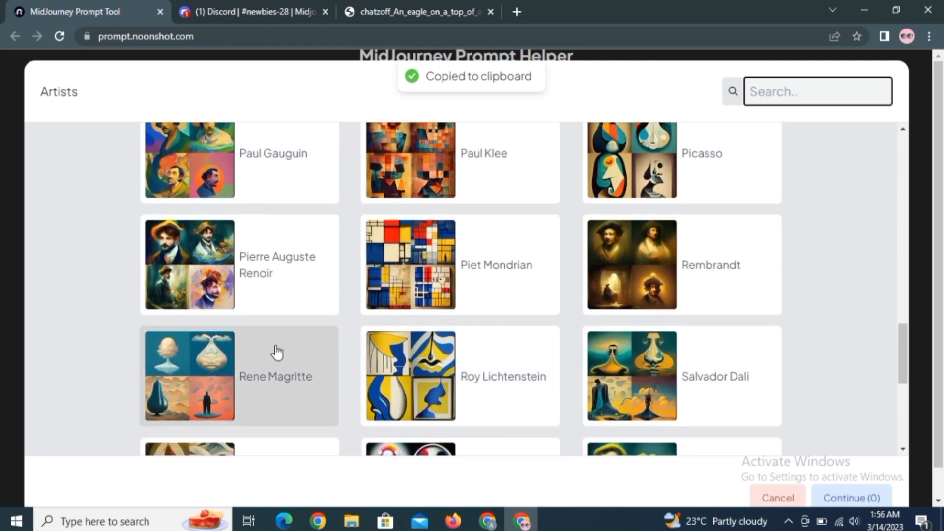
scroll(305, 353, down, 4)
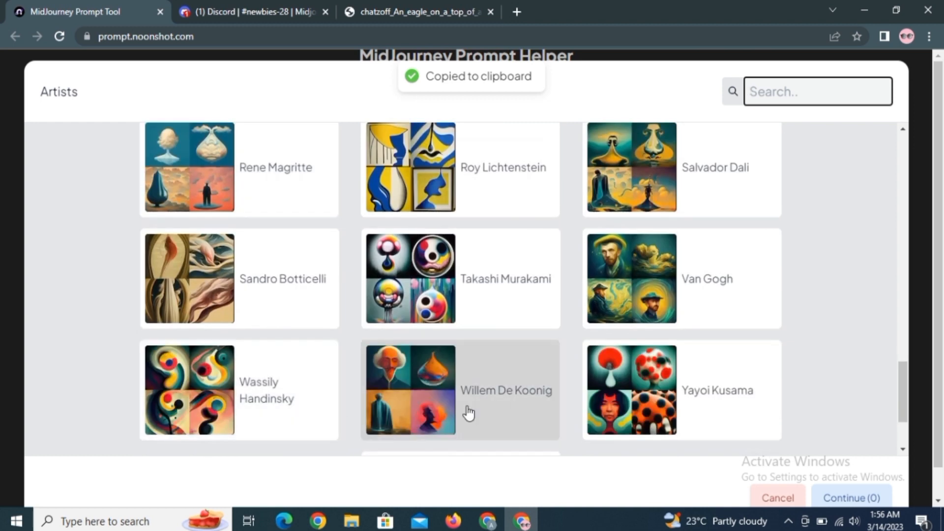
click(430, 391)
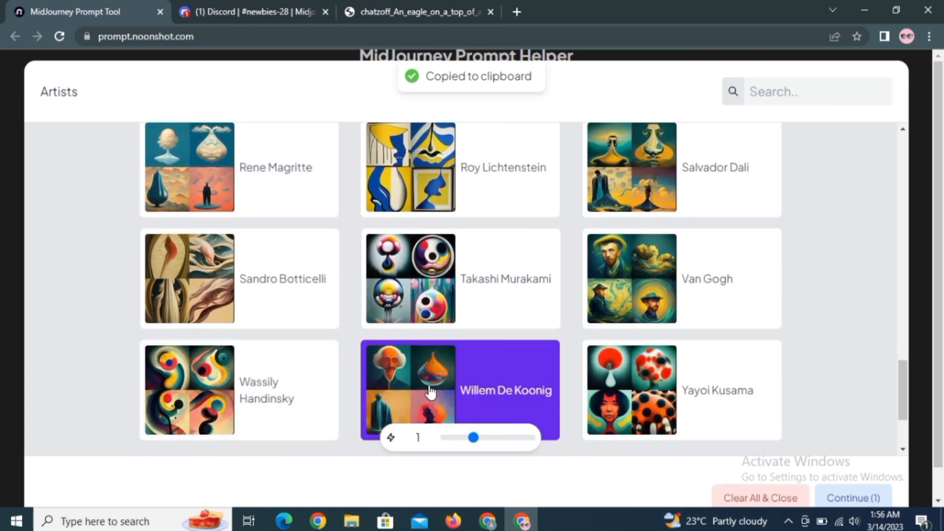
click(3, 314)
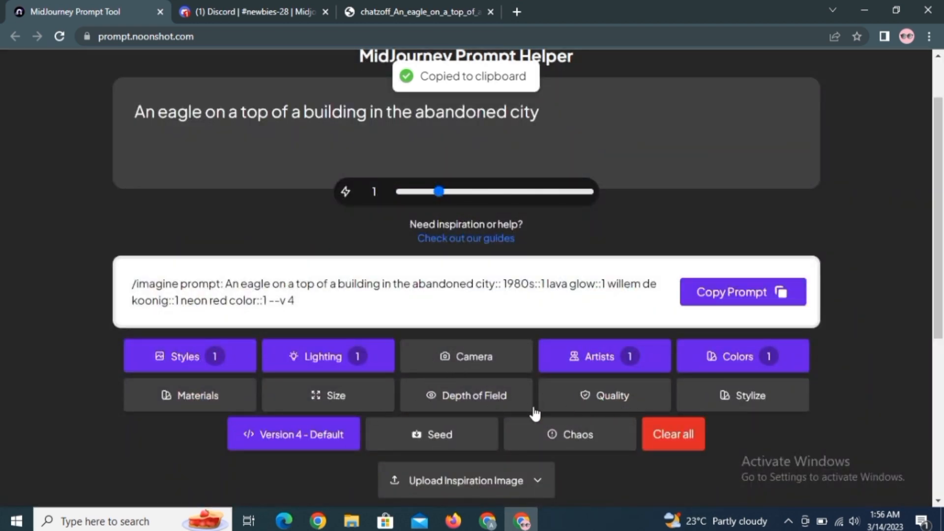
Step: Set the image size of the eagle prompt to the 1:1 Square aspect ratio
click(329, 397)
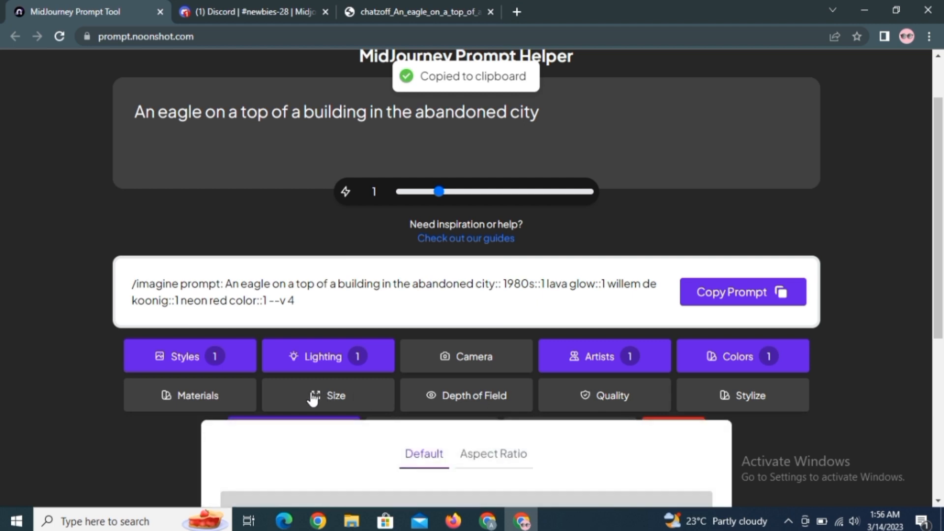
scroll(314, 398, down, 3)
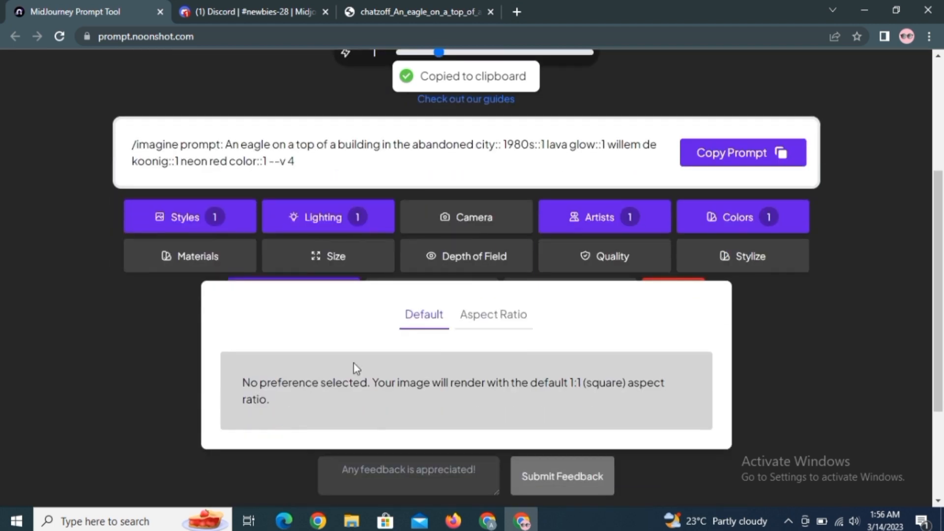
click(480, 315)
click(522, 396)
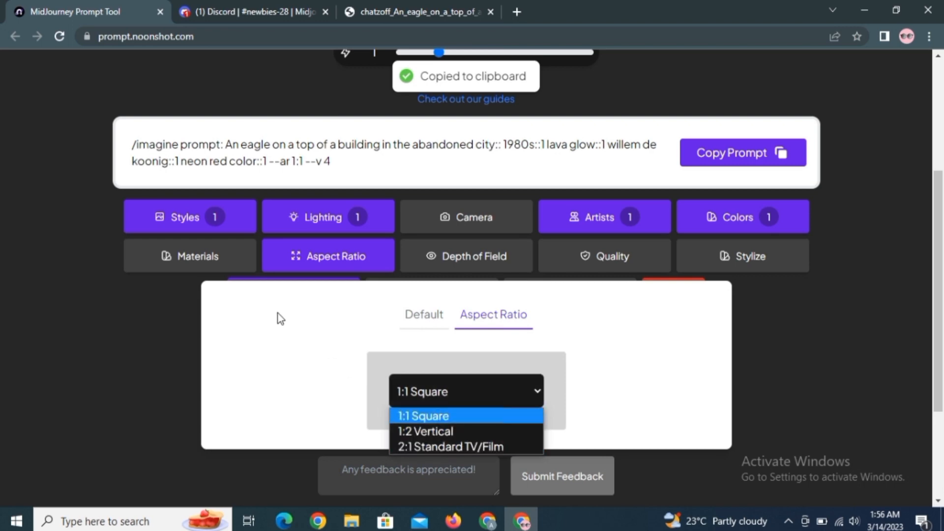
click(197, 259)
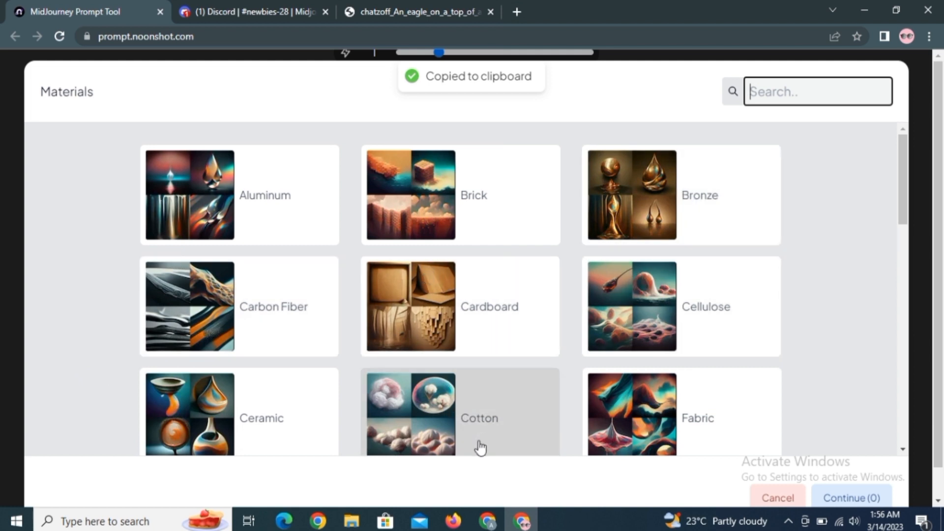
scroll(501, 421, down, 4)
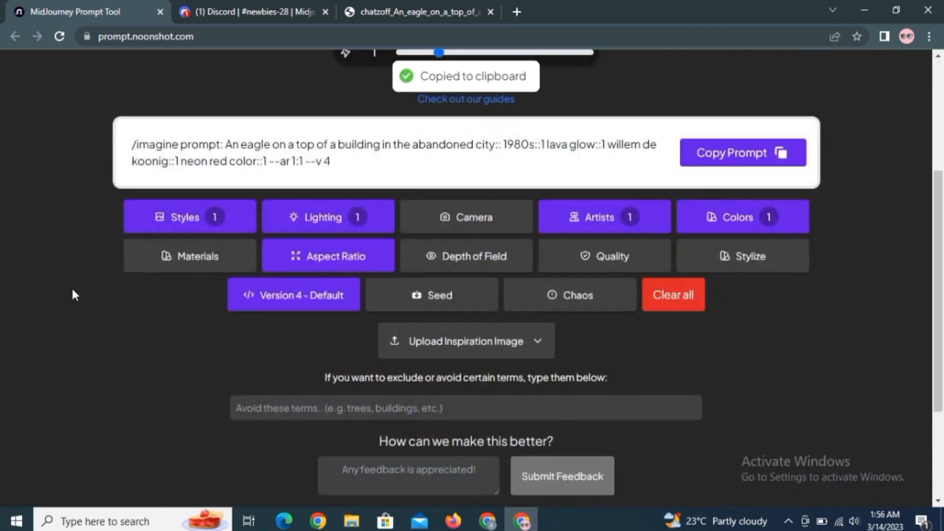
click(479, 263)
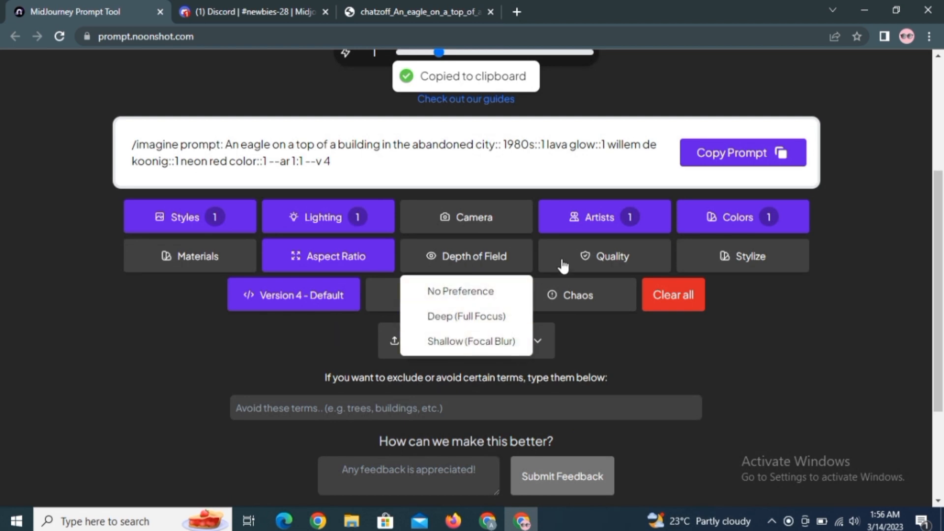
click(640, 263)
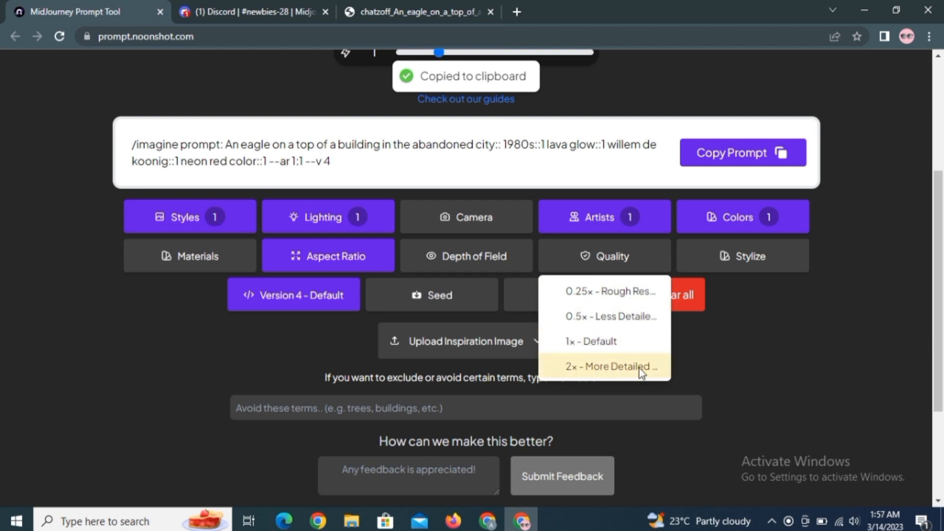
click(772, 294)
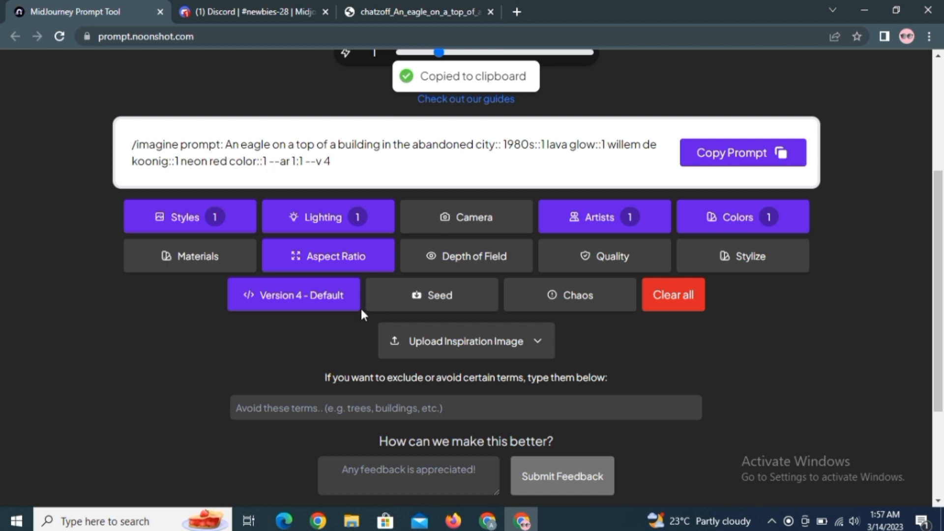
Step: Exclude the term "tree" from the eagle prompt and copy the completed prompt
click(304, 409)
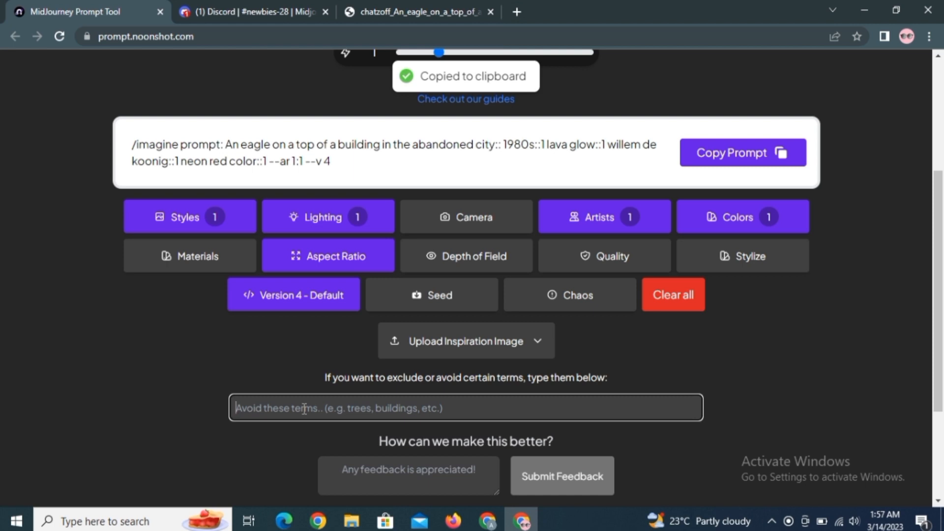
text(tree)
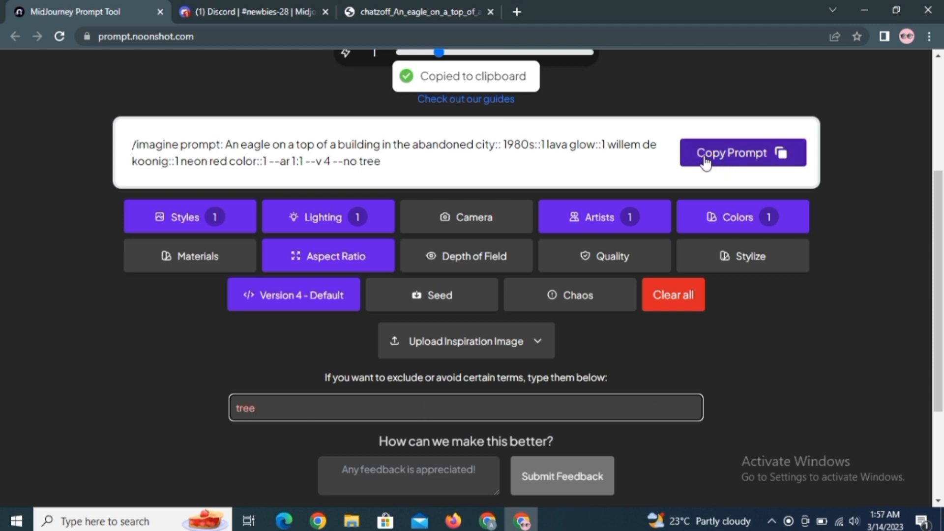
click(762, 153)
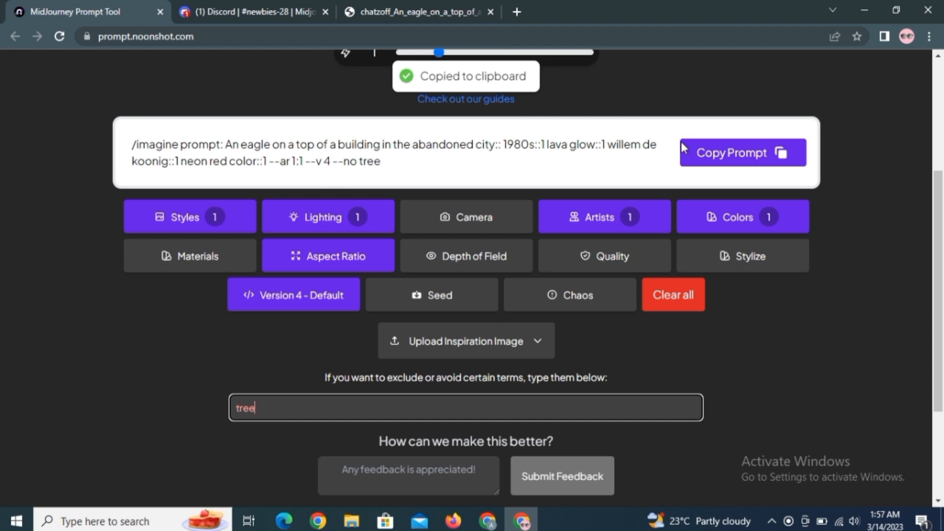
click(720, 159)
Step: Switch to Discord, close the enlarged image and submit the copied prompt as an /imagine command in the newbies-28 channel
click(238, 6)
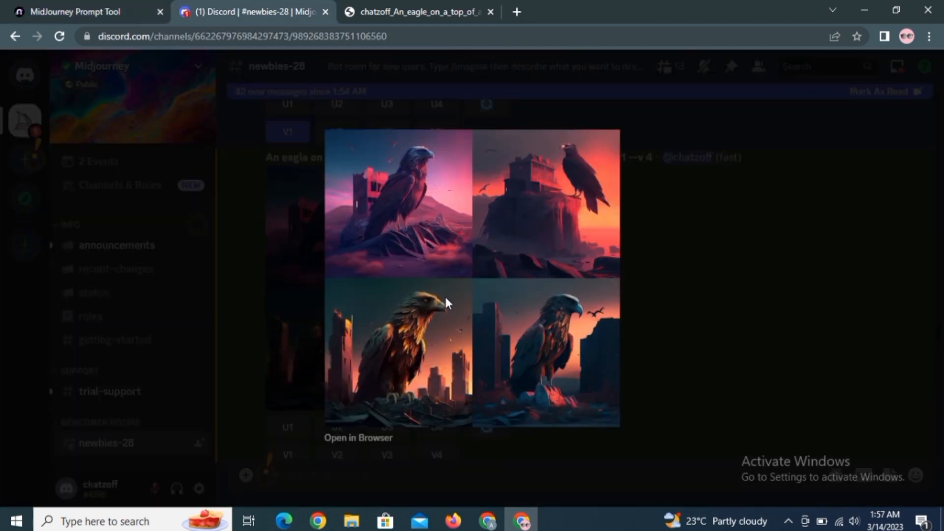
click(697, 328)
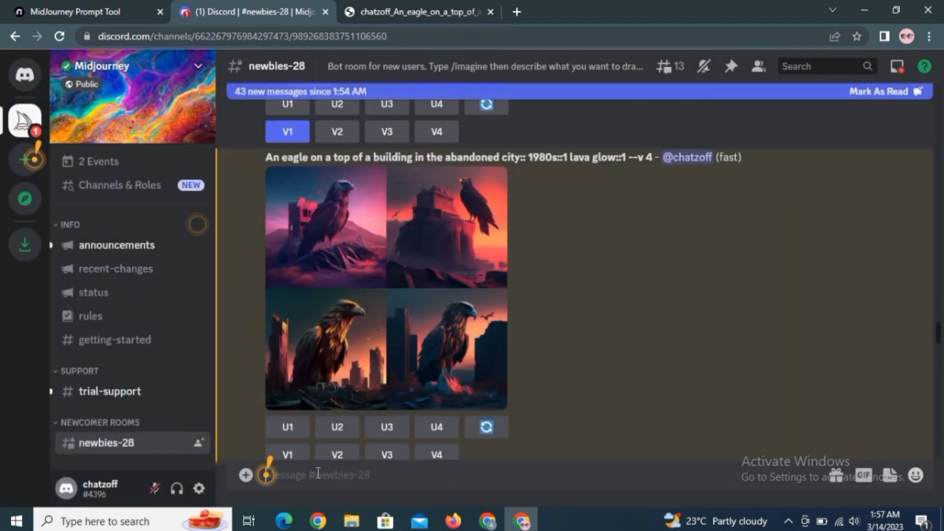
key(ctrl+v)
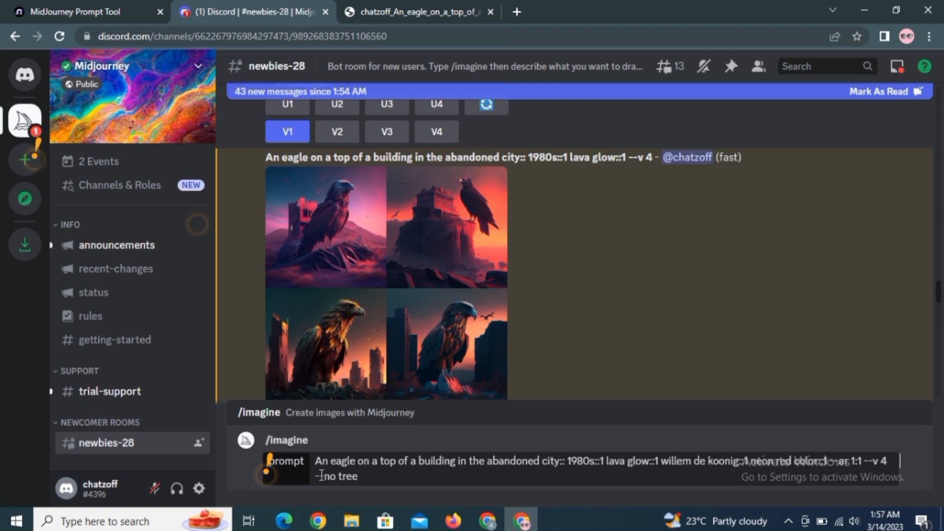
key(Return)
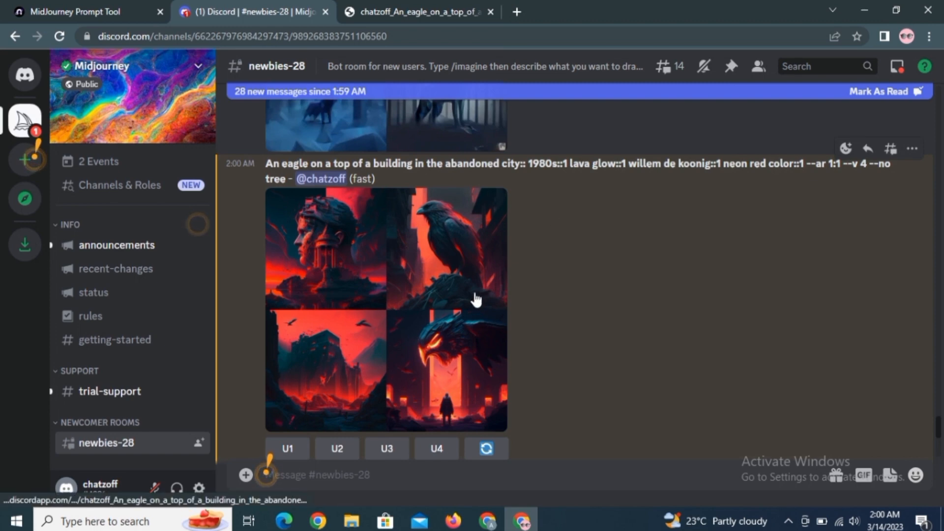
Step: Enlarge the image grid generated from the neon red eagle prompt, then return to the MidJourney Prompt Tool
click(431, 299)
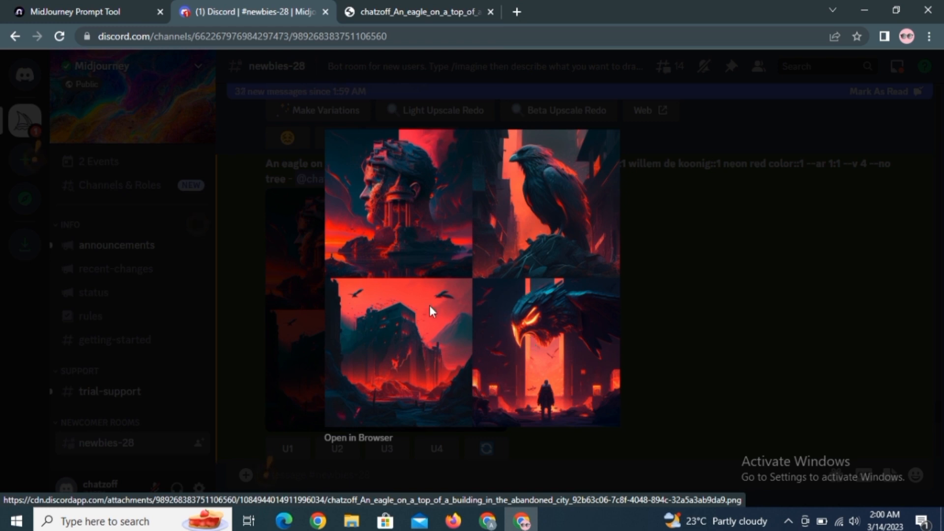
click(124, 7)
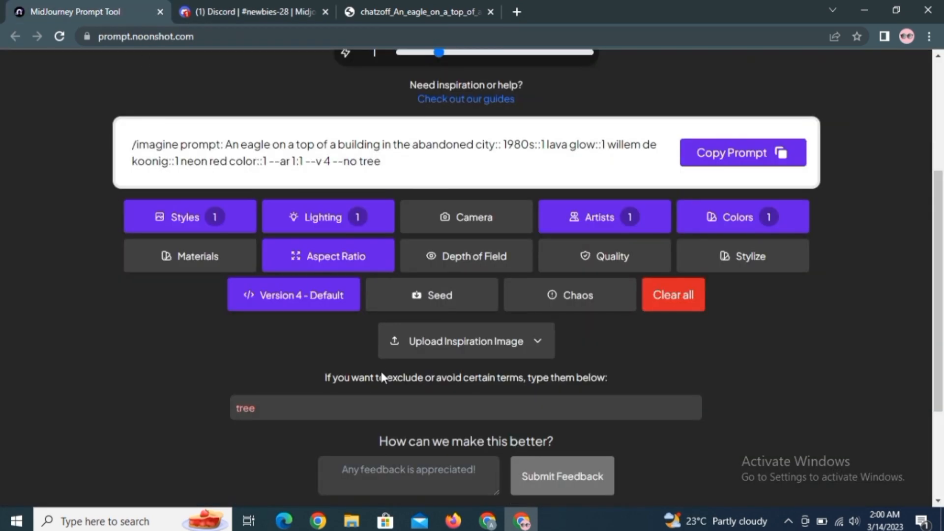
Step: Remove the Willem De Koonig artist from the eagle prompt so that no artist is selected
click(601, 223)
scroll(531, 236, down, 15)
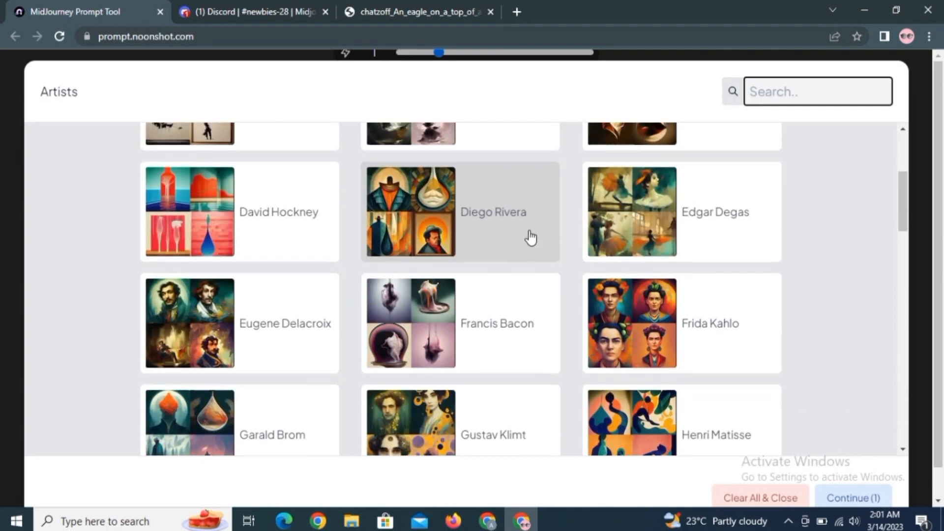
click(491, 364)
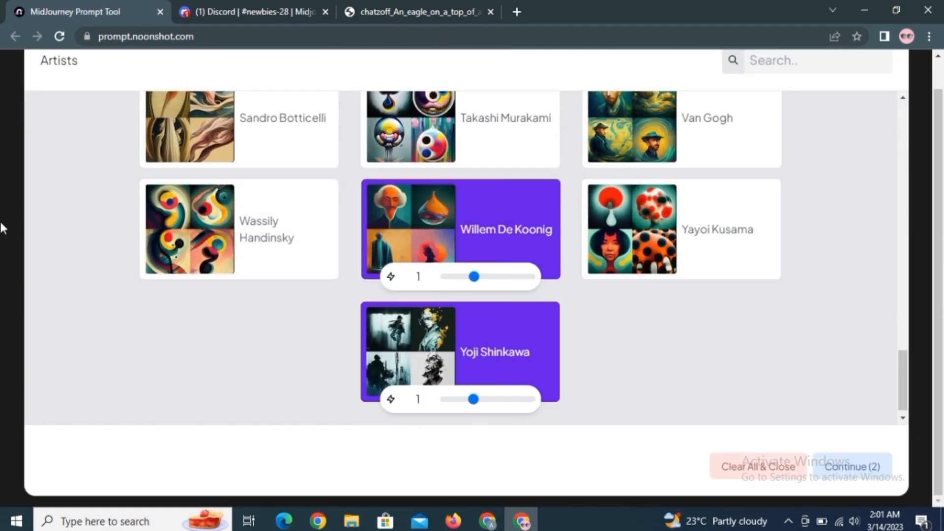
click(515, 241)
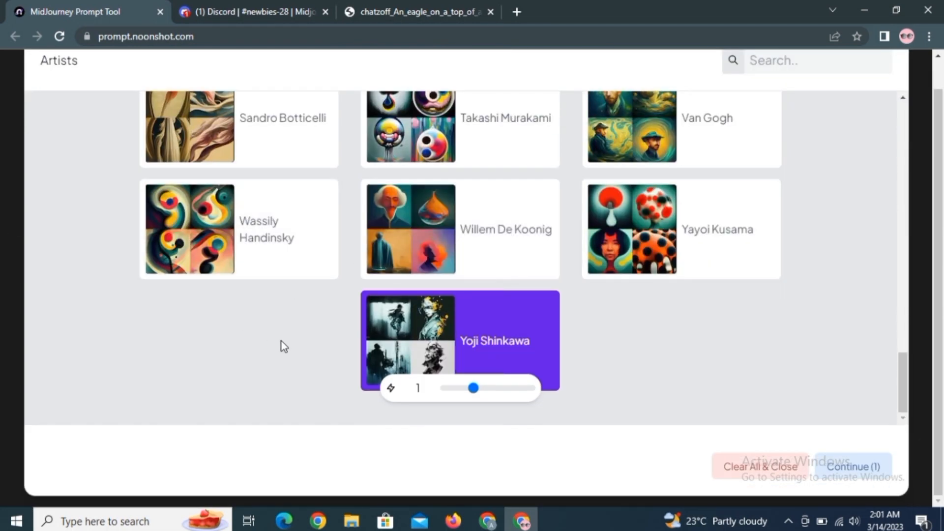
click(486, 330)
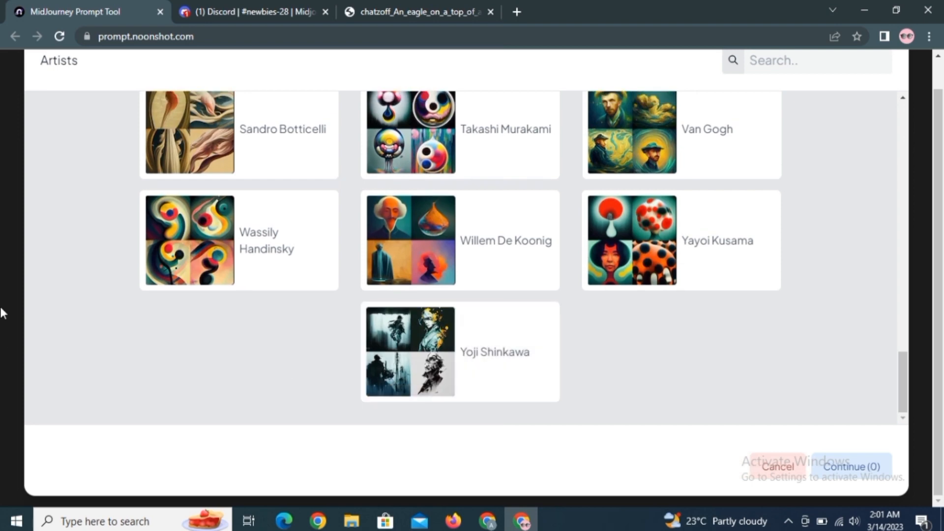
click(1, 261)
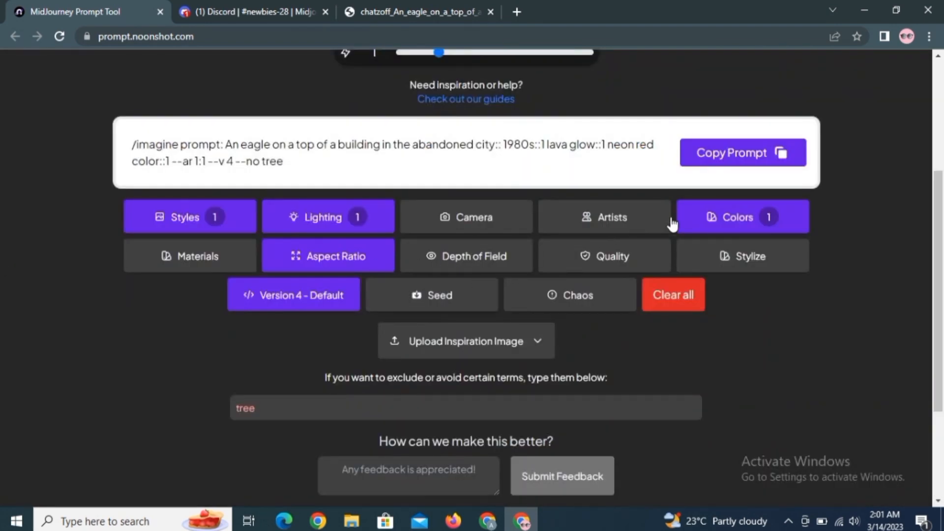
Step: Replace the Neon Red Color in the eagle prompt's colors with CYMK at weight 1
click(720, 226)
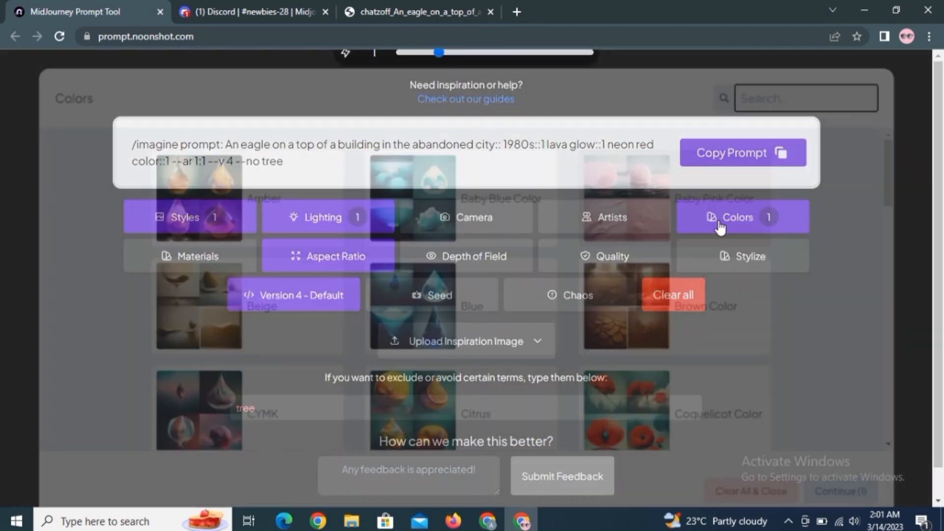
scroll(334, 265, down, 2)
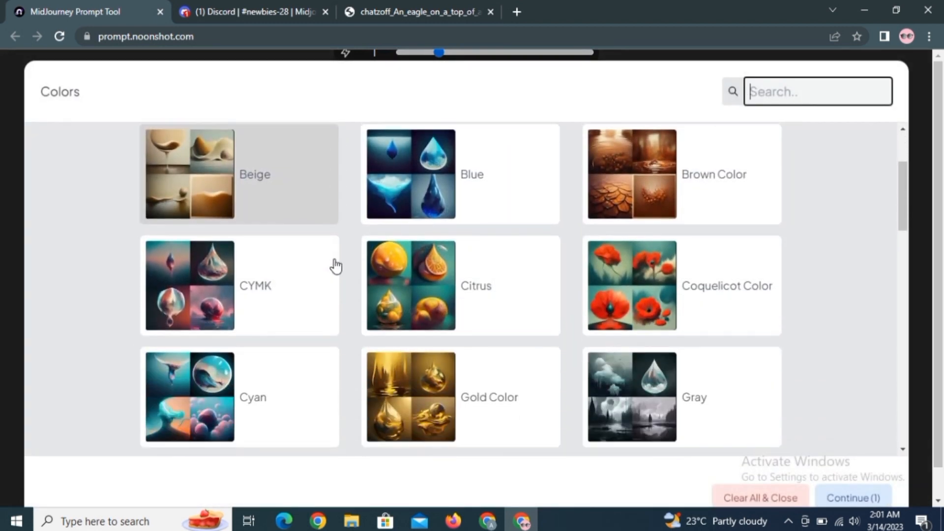
click(253, 285)
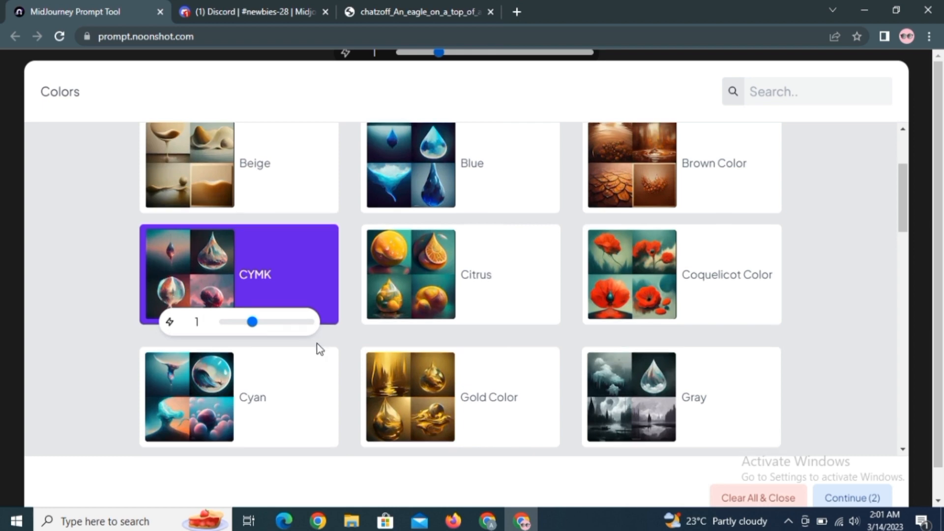
scroll(322, 347, down, 10)
click(496, 295)
scroll(491, 265, down, 5)
scroll(491, 265, up, 4)
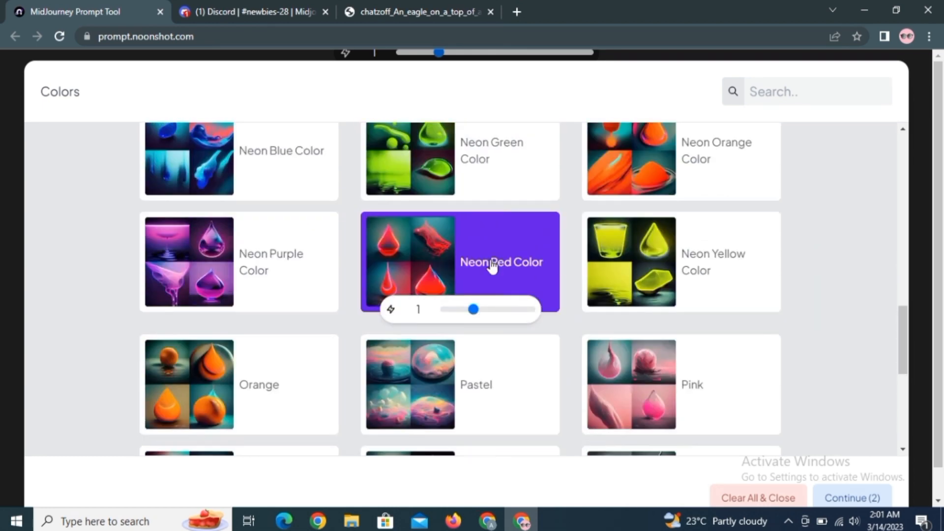
click(516, 246)
click(2, 260)
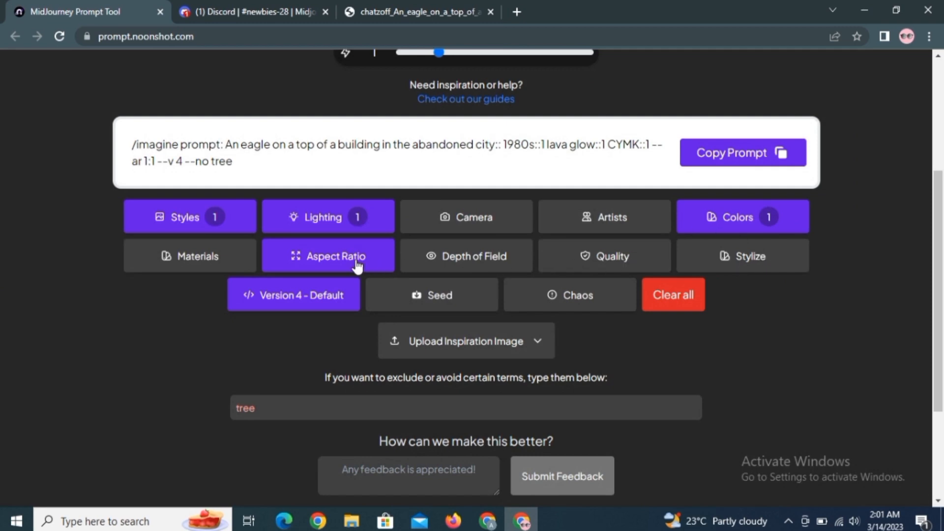
Step: Review the lighting options of the eagle prompt and close them with Lava Glow still selected
click(319, 221)
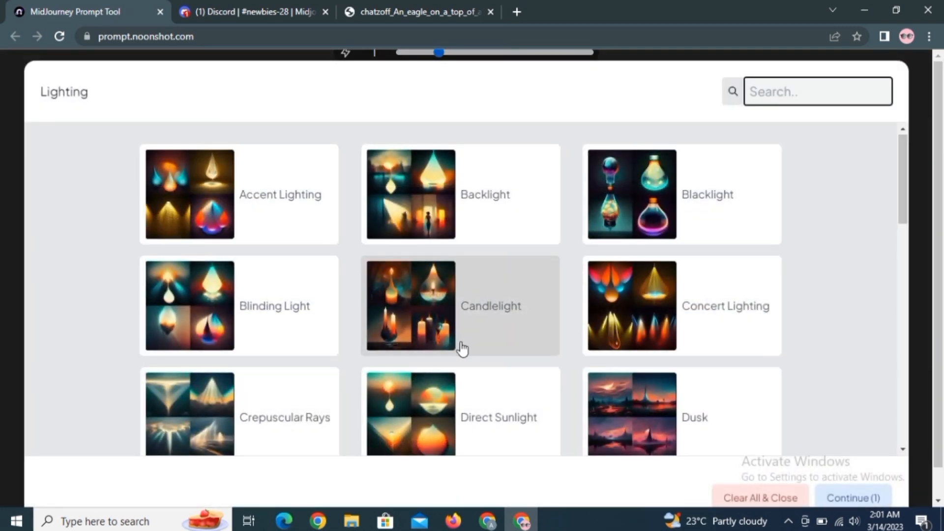
scroll(461, 348, down, 10)
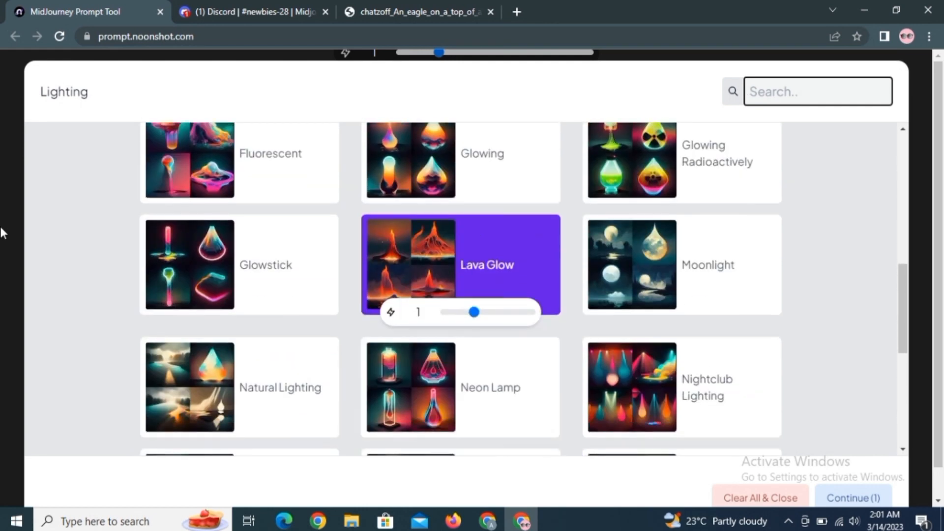
click(1, 264)
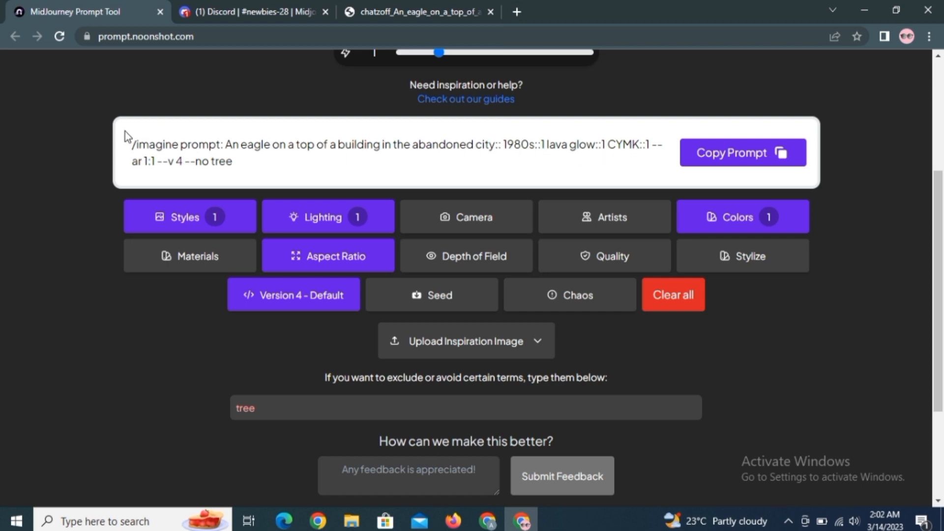
Step: Copy the revised CYMK eagle prompt, switch to Discord and submit it as an /imagine command in the newbies-28 channel
drag(260, 168, 209, 162)
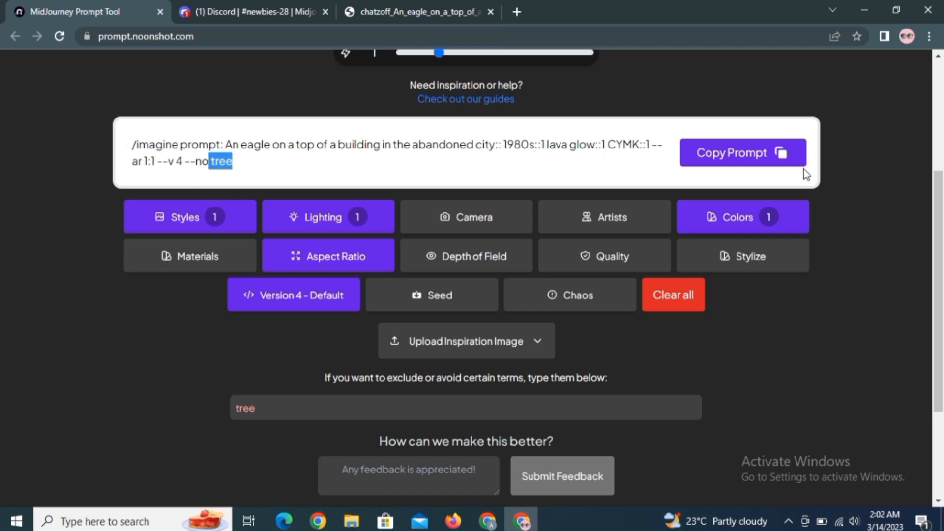
click(715, 155)
click(314, 9)
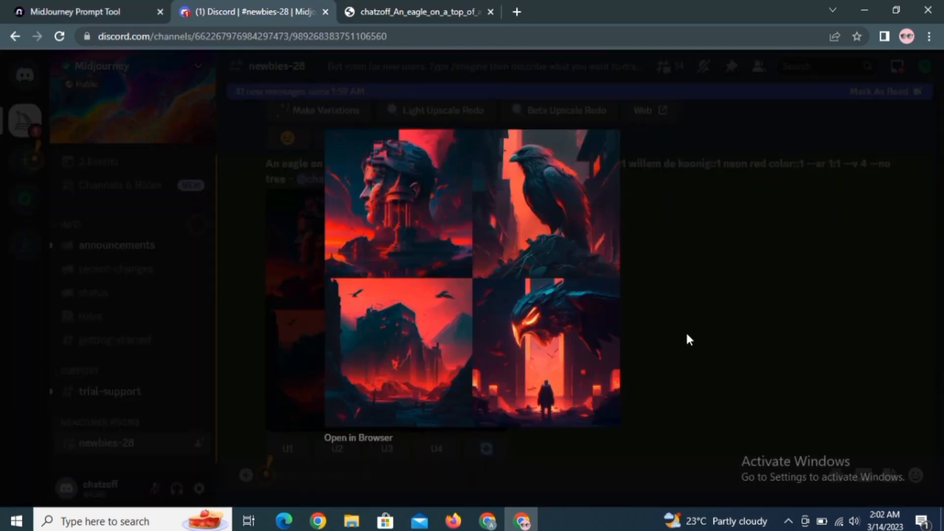
click(688, 340)
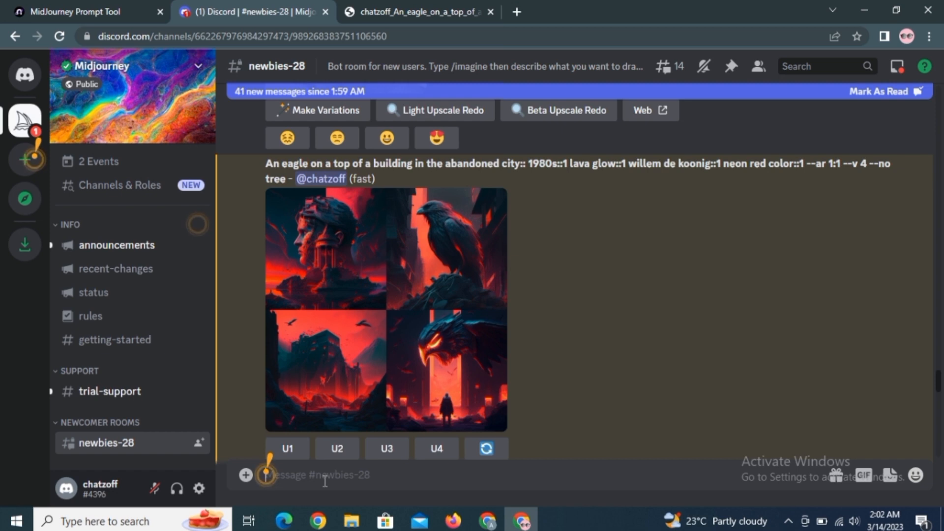
key(ctrl+v)
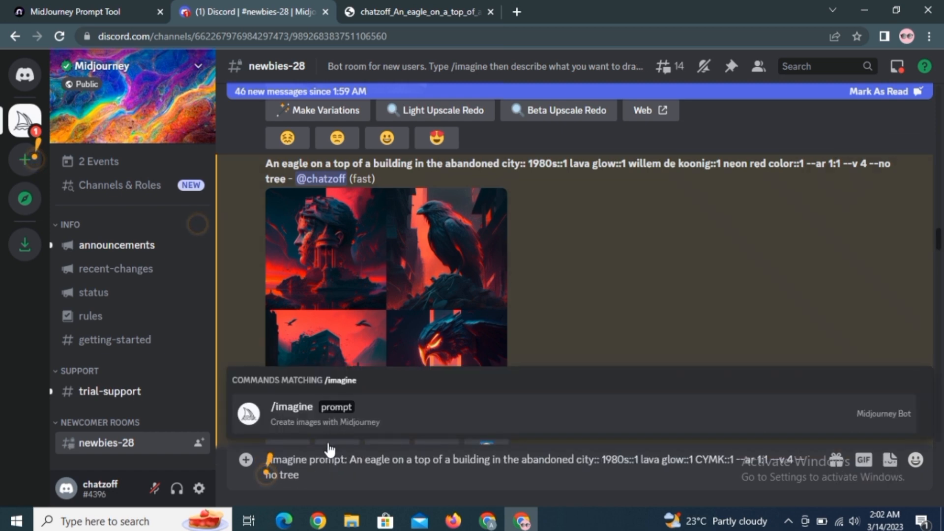
click(327, 426)
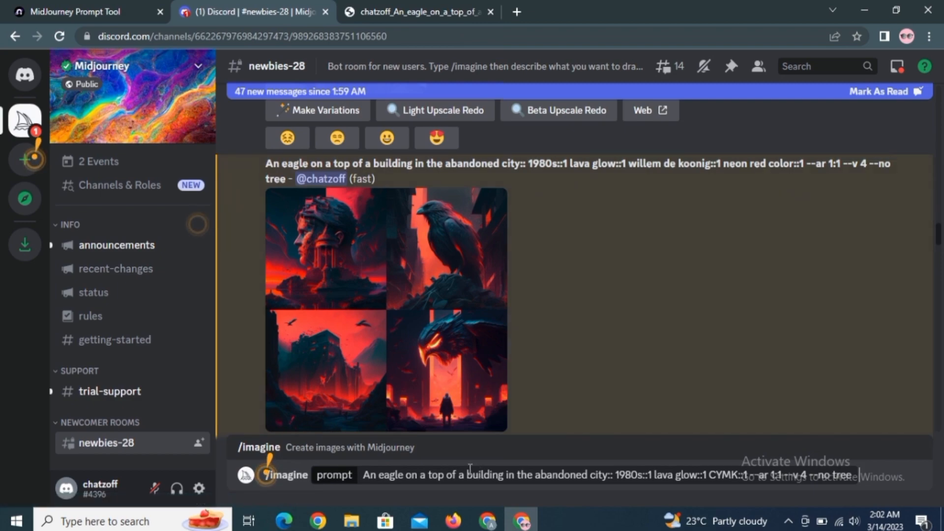
key(Return)
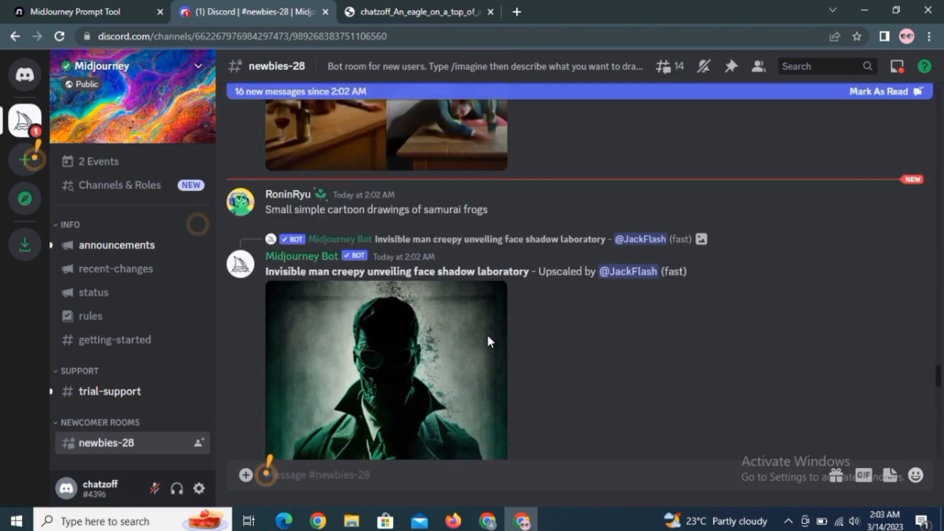
Step: Find and enlarge the image grid generated from the CYMK eagle prompt, then return to the MidJourney Prompt Tool
scroll(489, 341, down, 10)
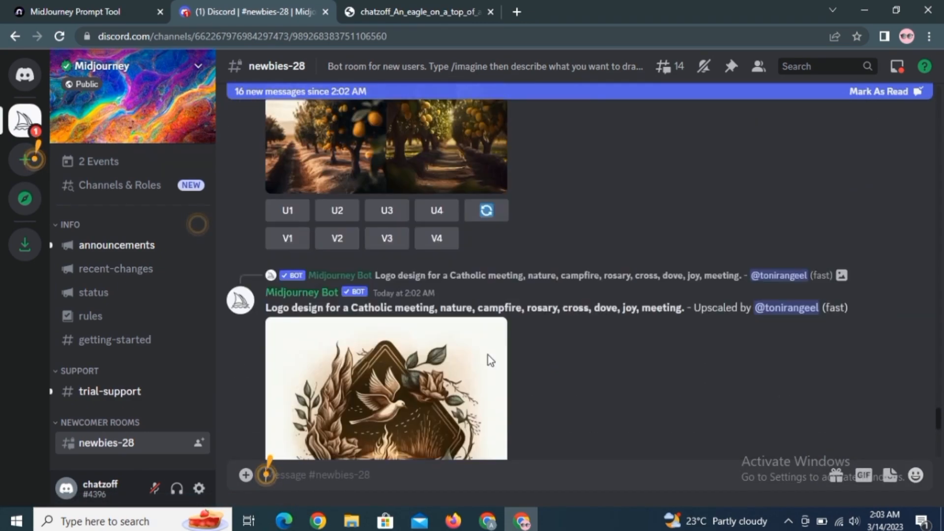
scroll(488, 355, down, 5)
scroll(488, 355, up, 8)
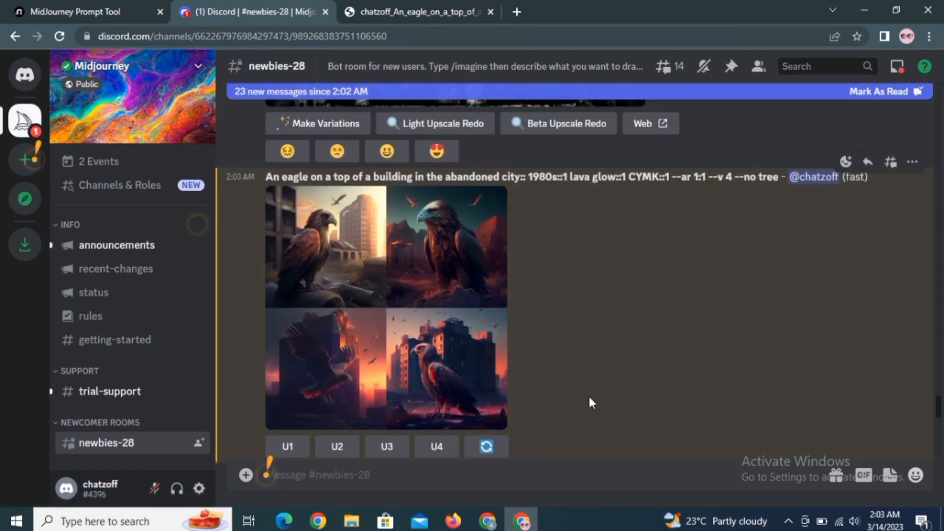
click(435, 281)
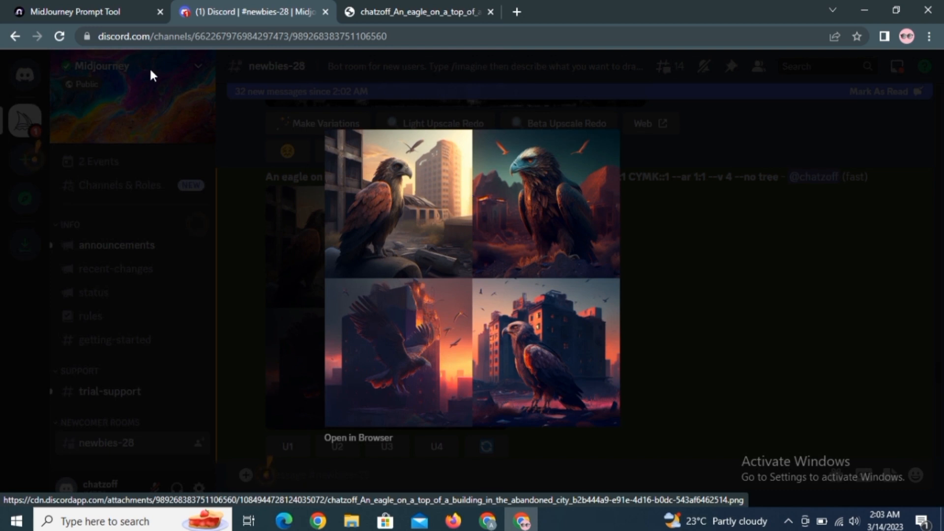
click(53, 11)
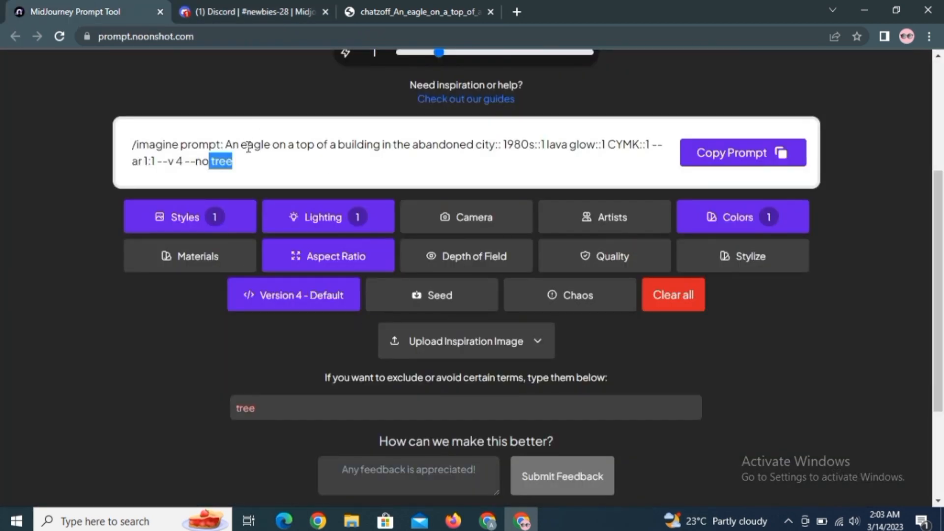
click(255, 173)
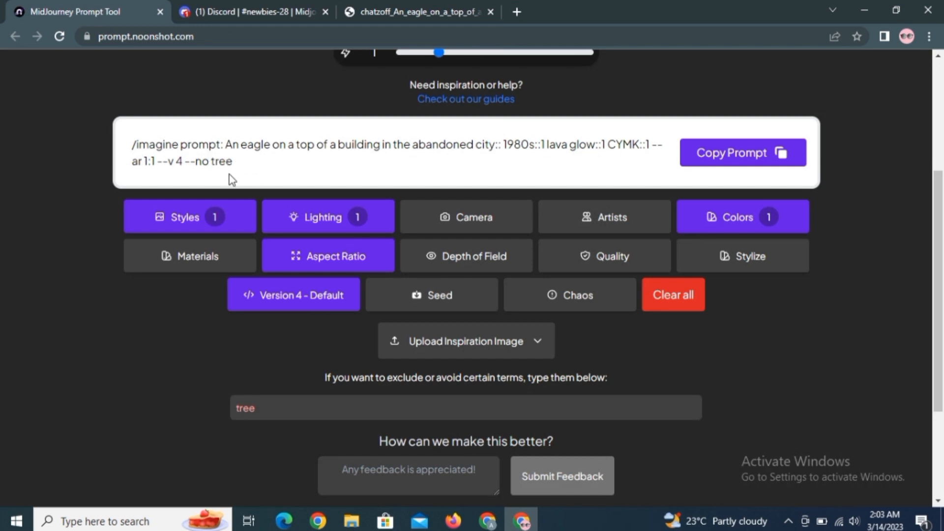